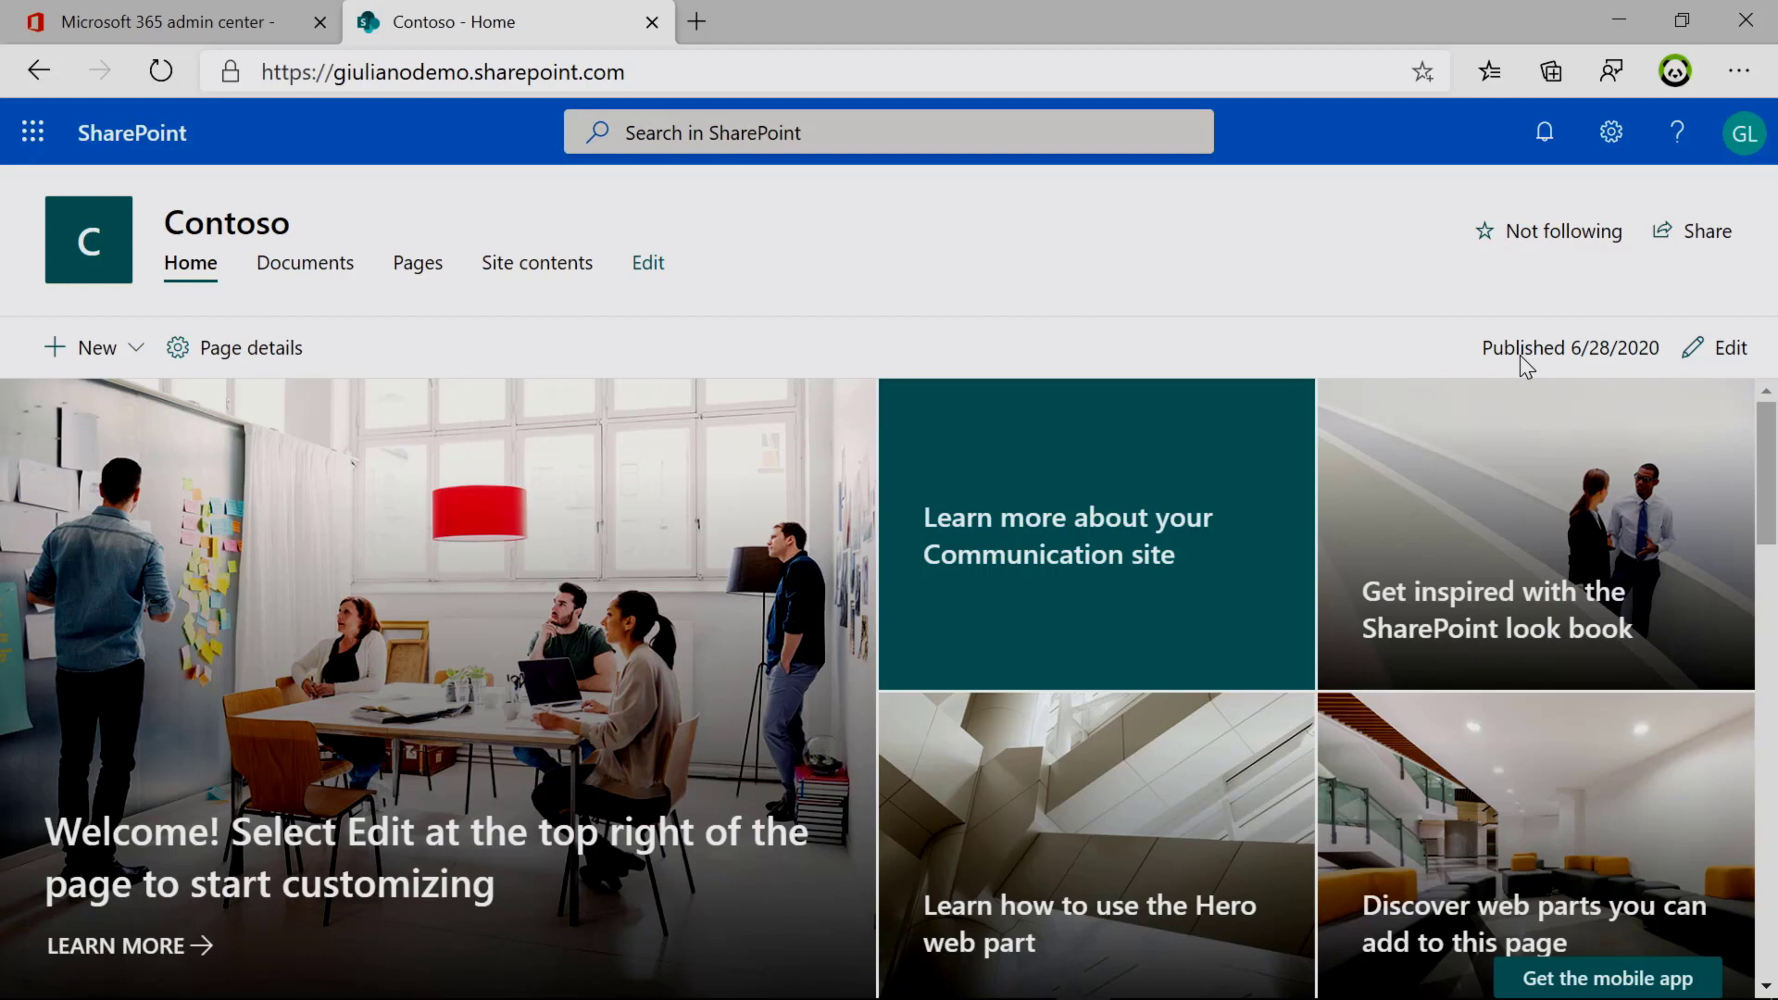
Step: Scroll down to the News web part and open the full Contoso news page via See all
{"action": "left_click_drag", "start_coordinate": [1771, 467], "coordinate": [1775, 619]}
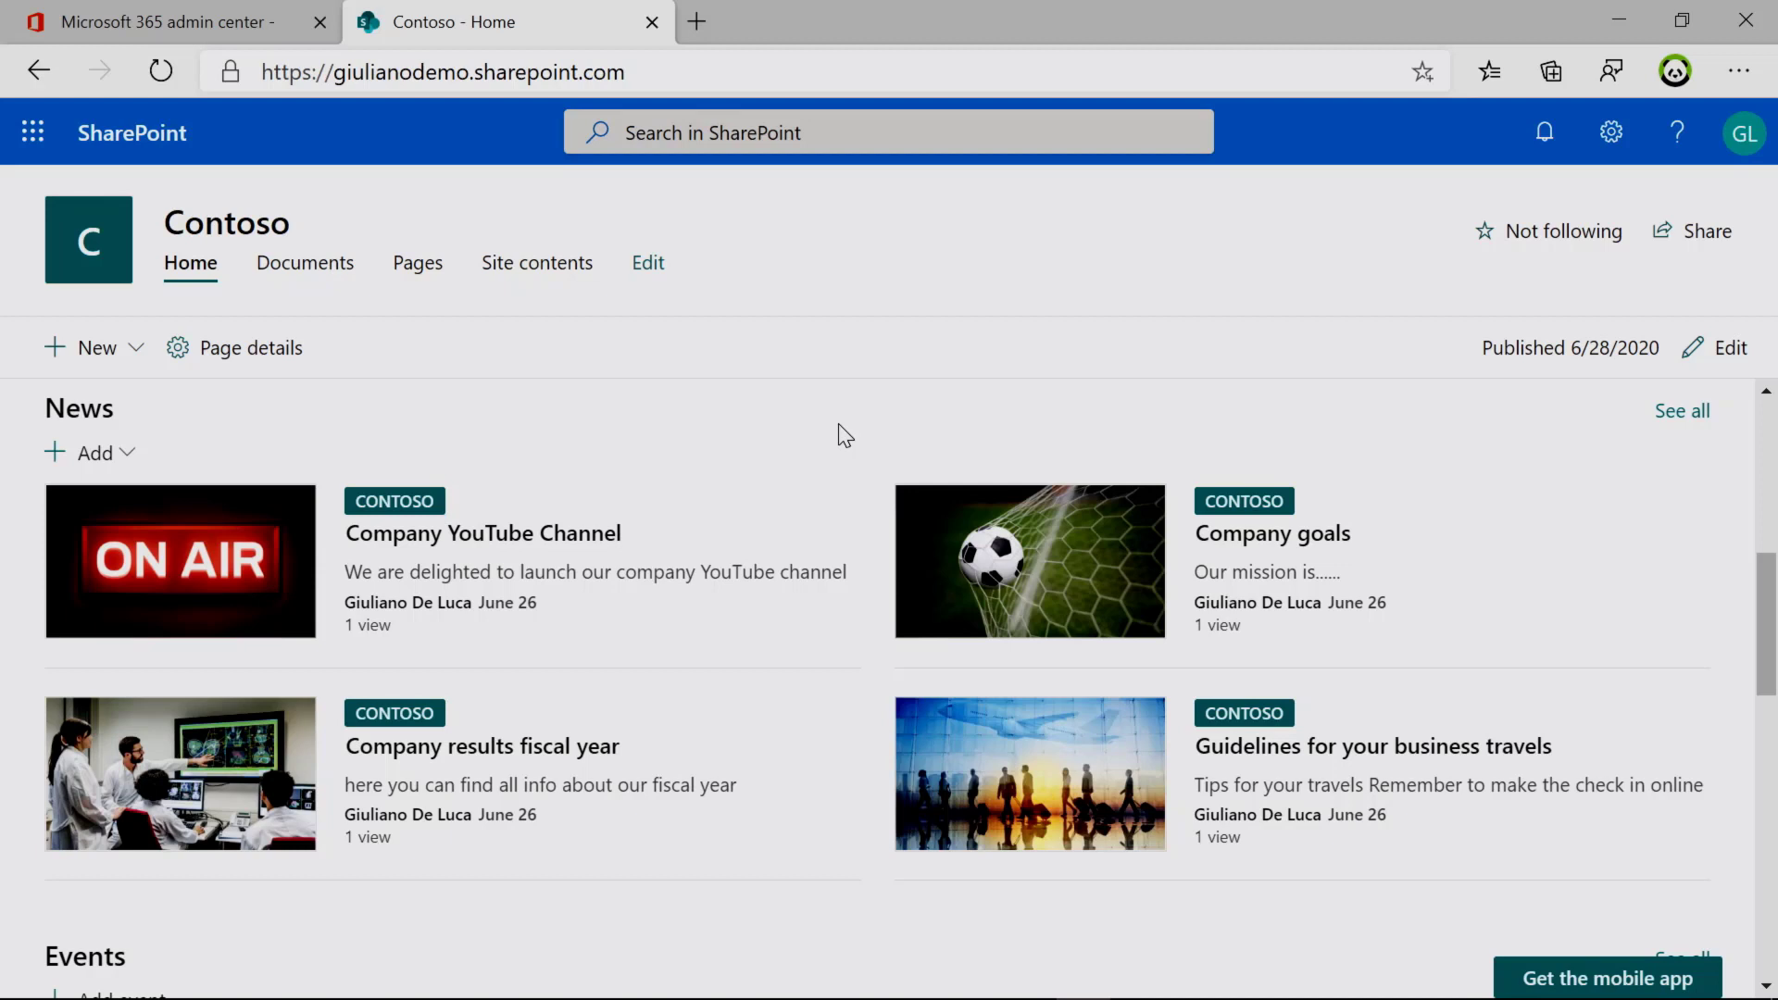
{"action": "left_click", "coordinate": [1686, 413]}
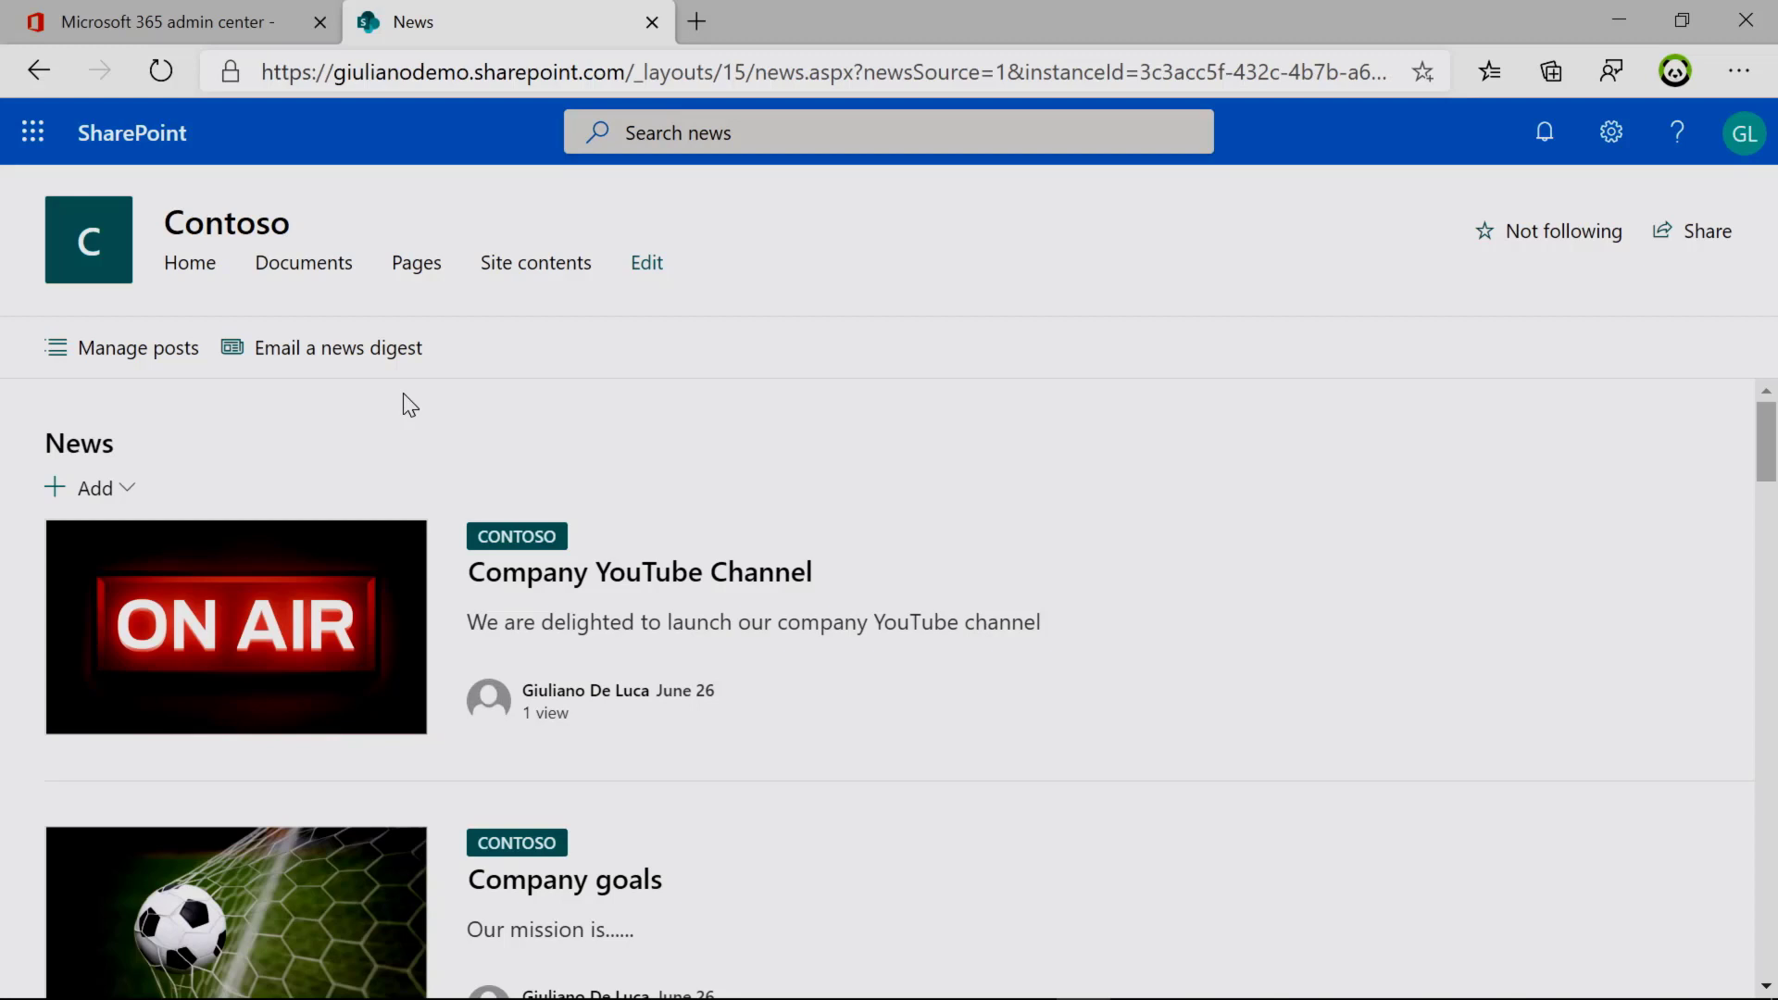
Step: Start an email news digest with the YouTube Channel, fiscal year results, Health Insurance and business travels posts
{"action": "left_click", "coordinate": [351, 362]}
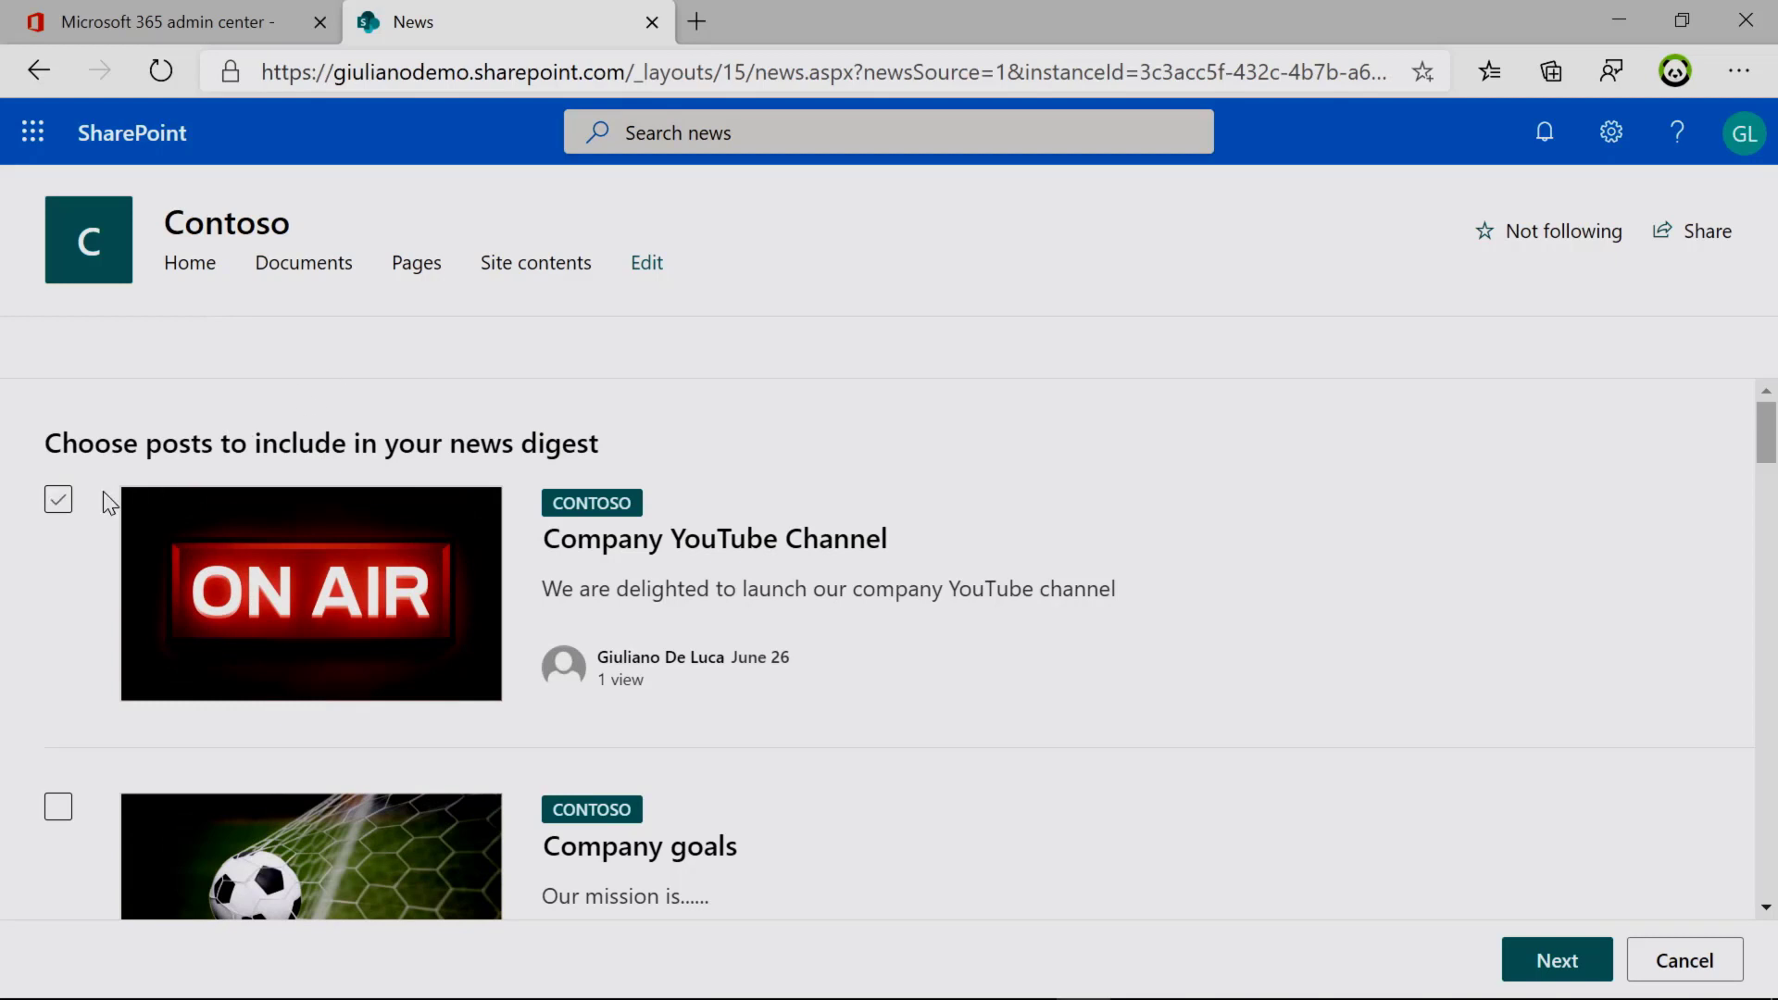
{"action": "left_click", "coordinate": [59, 500]}
{"action": "left_click_drag", "start_coordinate": [1768, 459], "coordinate": [1769, 520]}
{"action": "left_click", "coordinate": [61, 614]}
{"action": "left_click", "coordinate": [63, 619]}
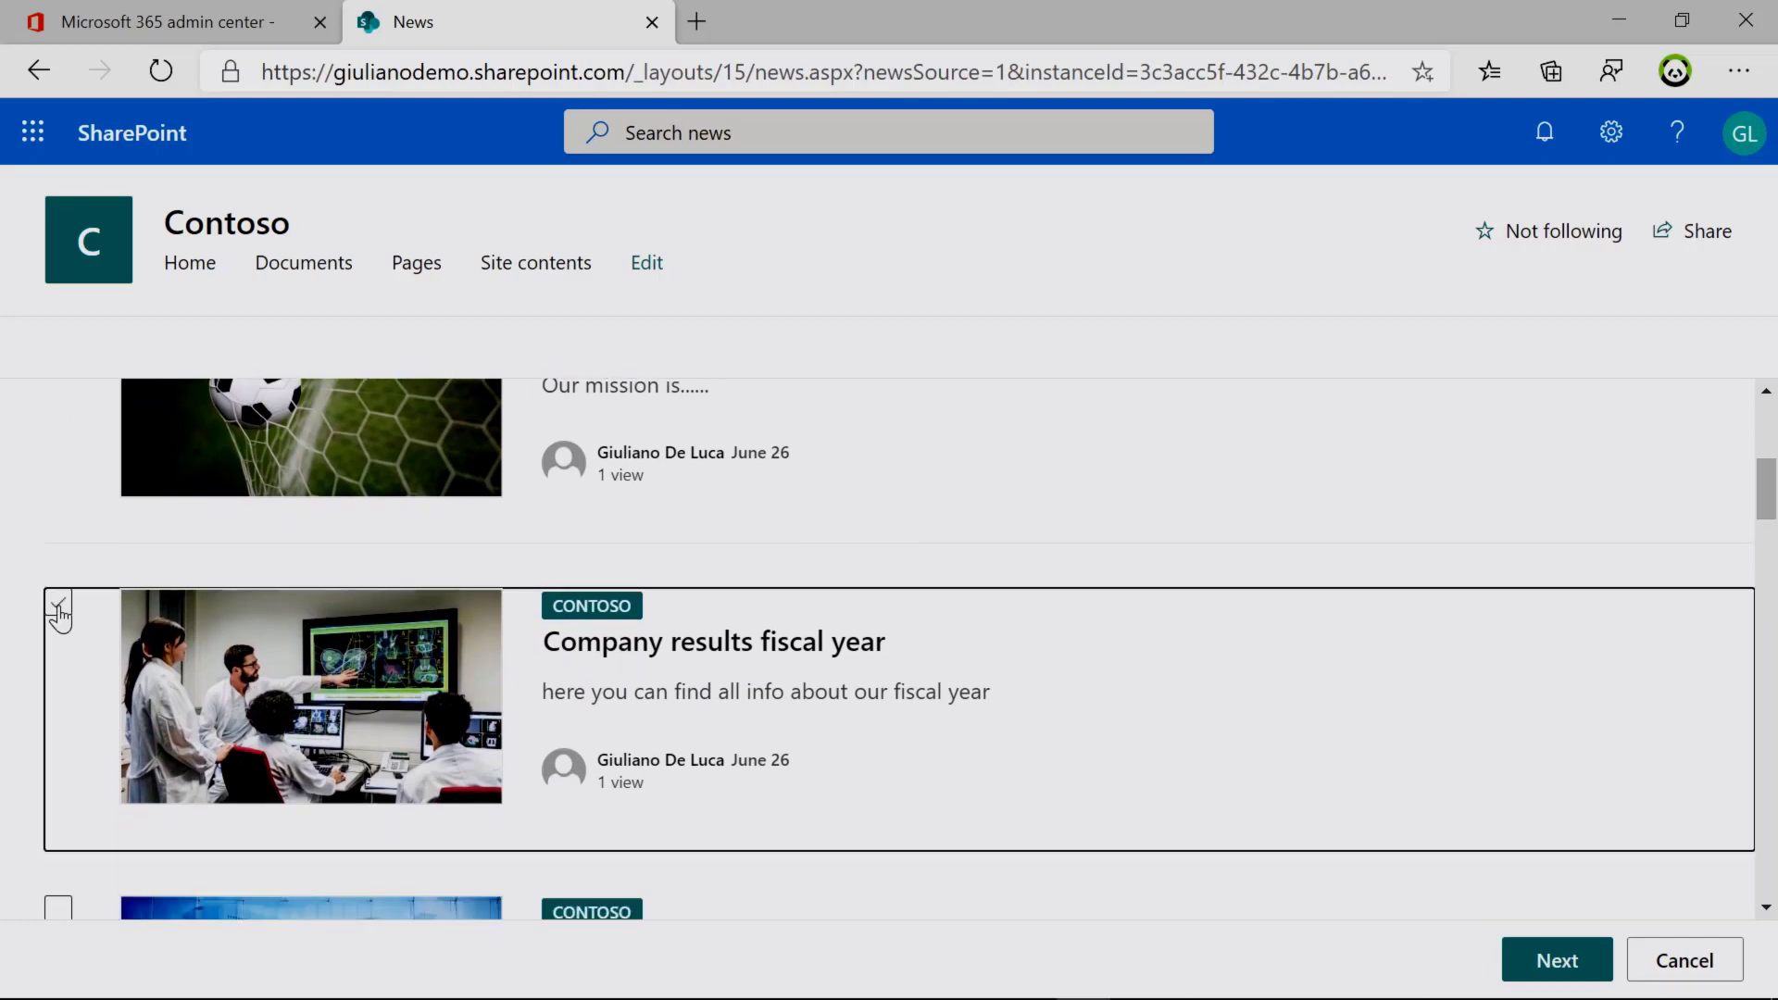
{"action": "left_click_drag", "start_coordinate": [1769, 517], "coordinate": [1763, 568]}
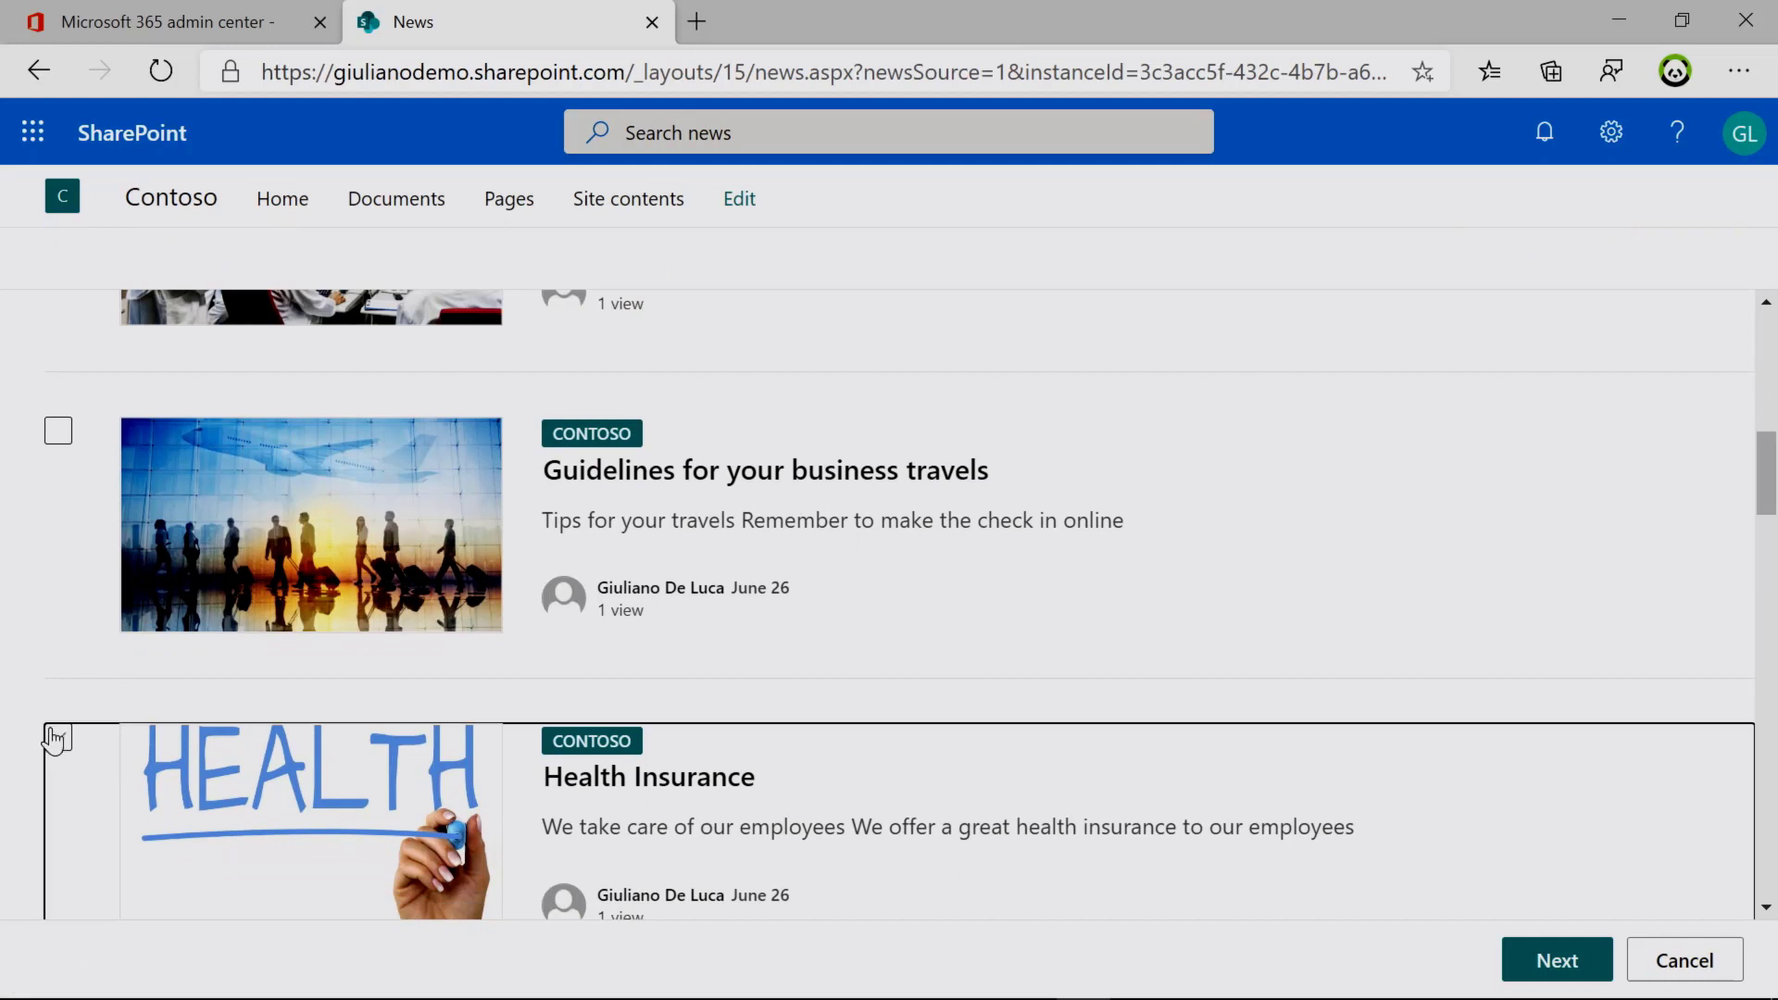
{"action": "left_click", "coordinate": [58, 733]}
{"action": "left_click", "coordinate": [59, 435]}
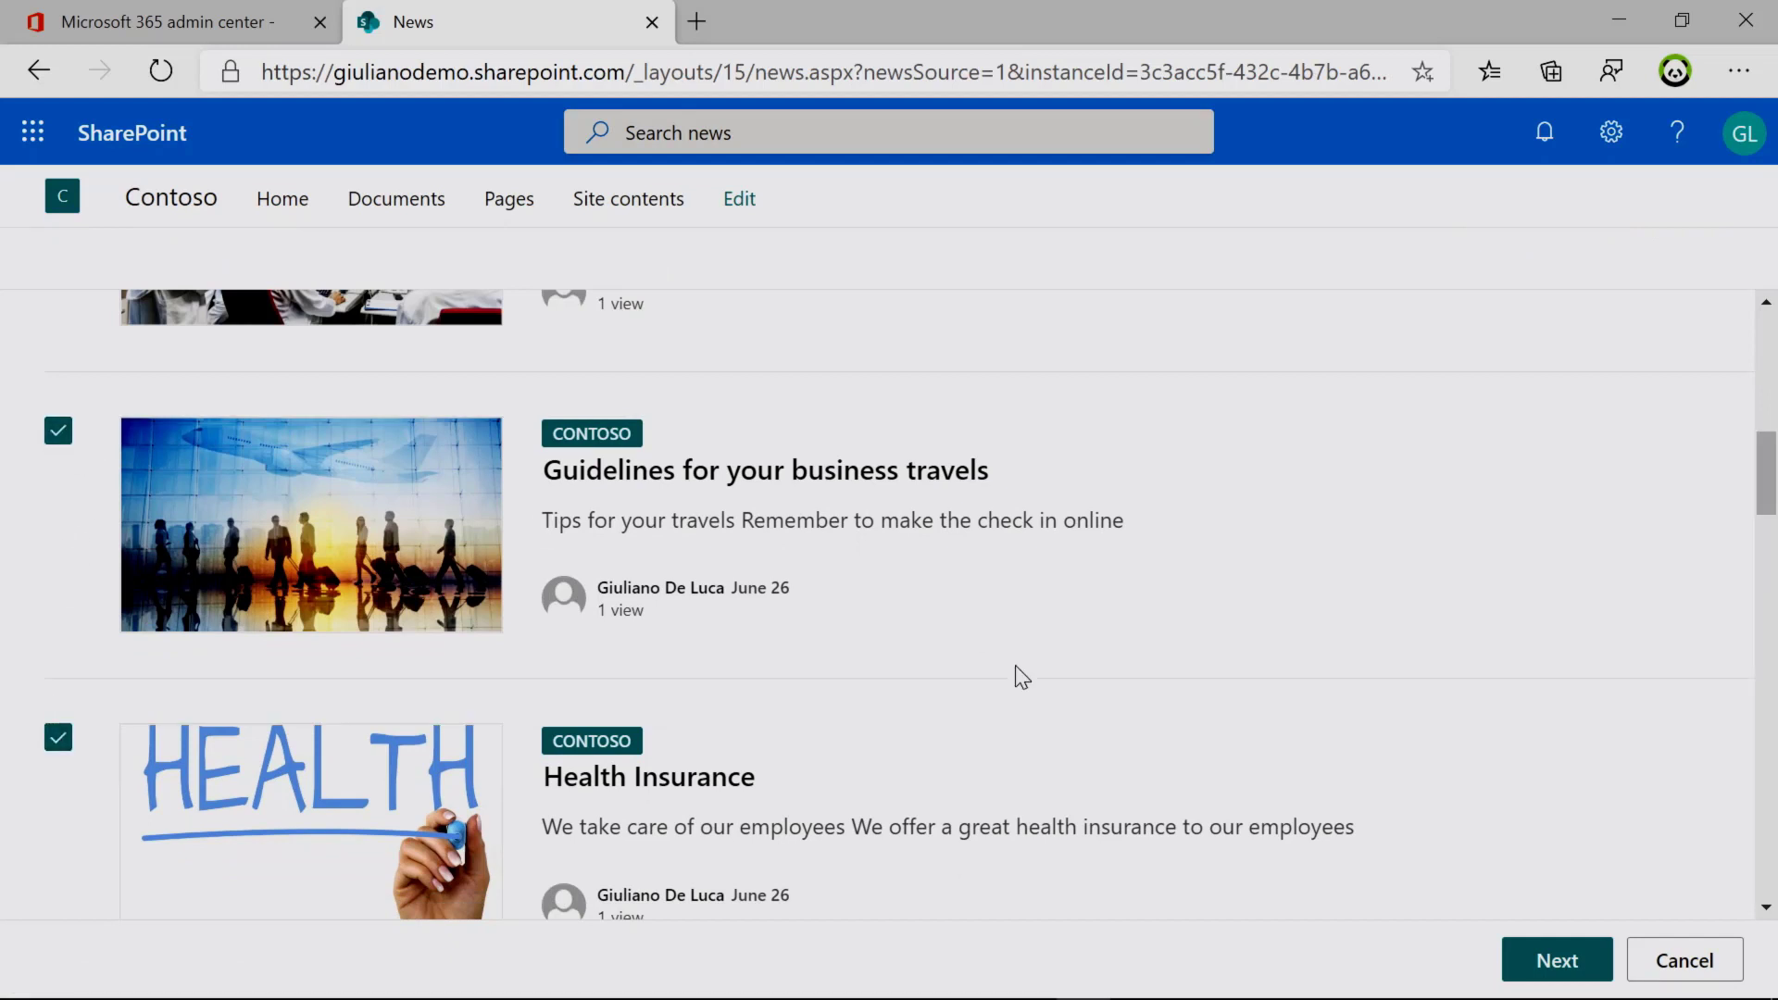
{"action": "left_click", "coordinate": [1556, 963]}
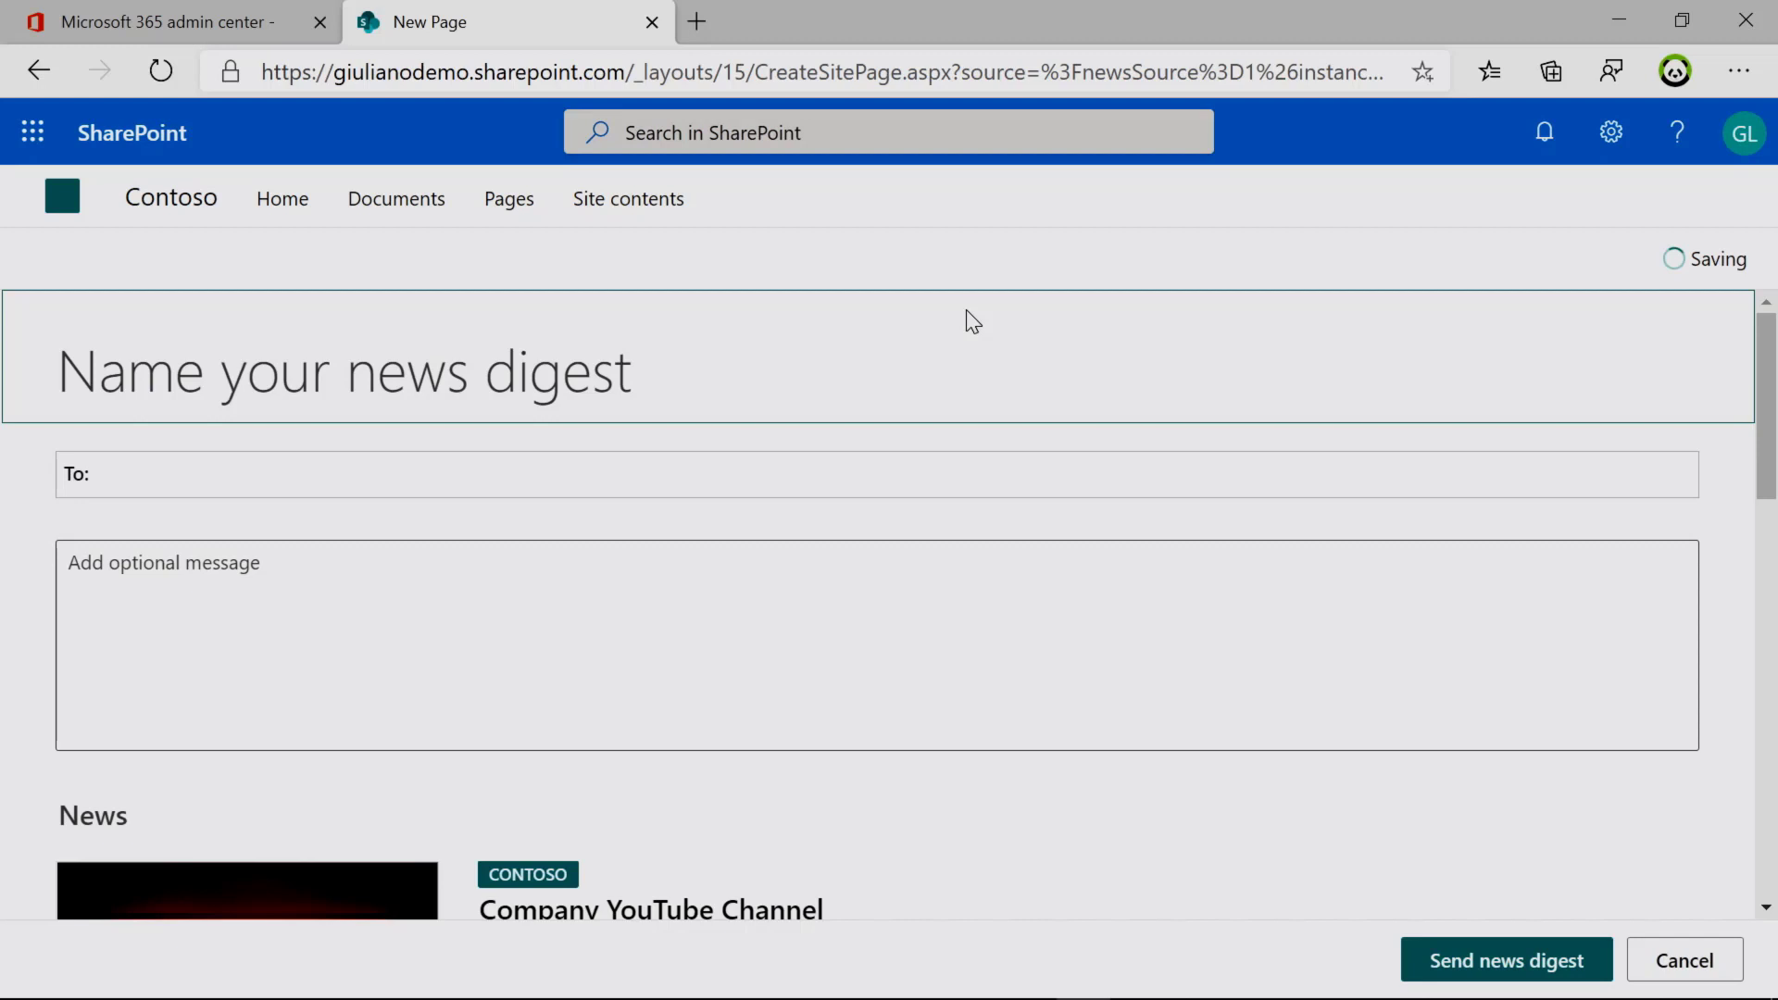
Step: Title the digest 'Latest news', add the colleague as recipient, and enter the message 'additional test'
{"action": "type", "text": "Lates"}
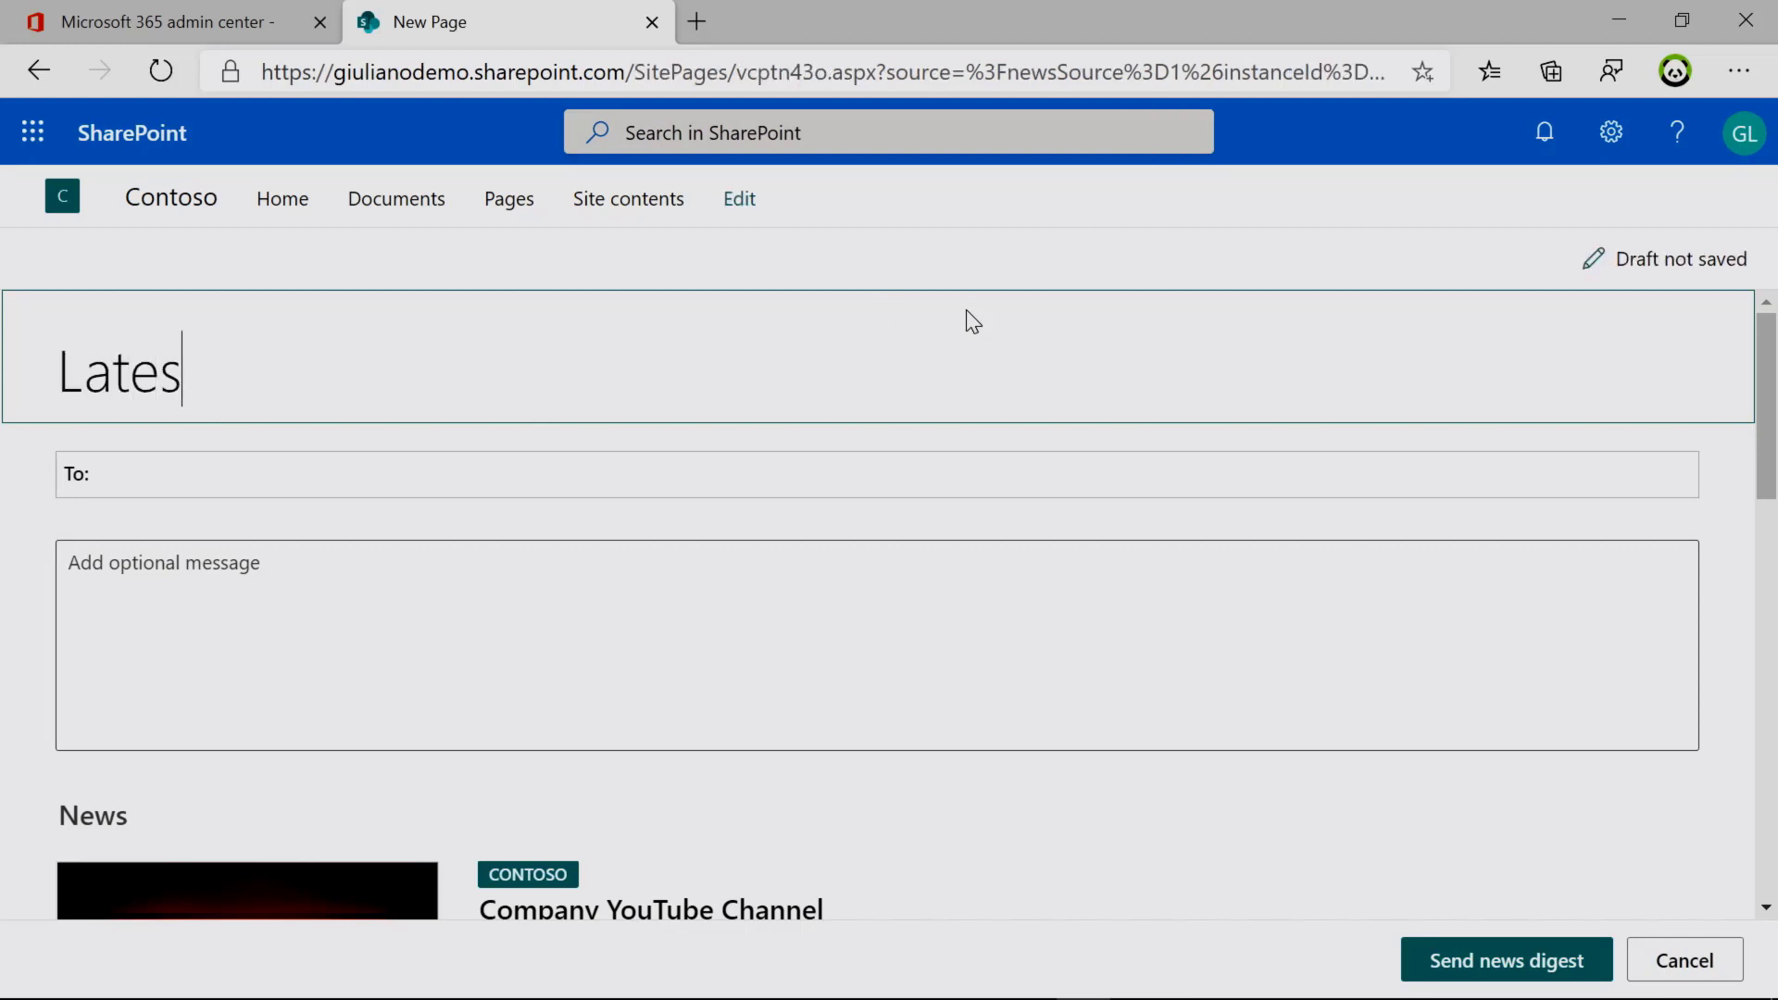
{"action": "type", "text": "t news"}
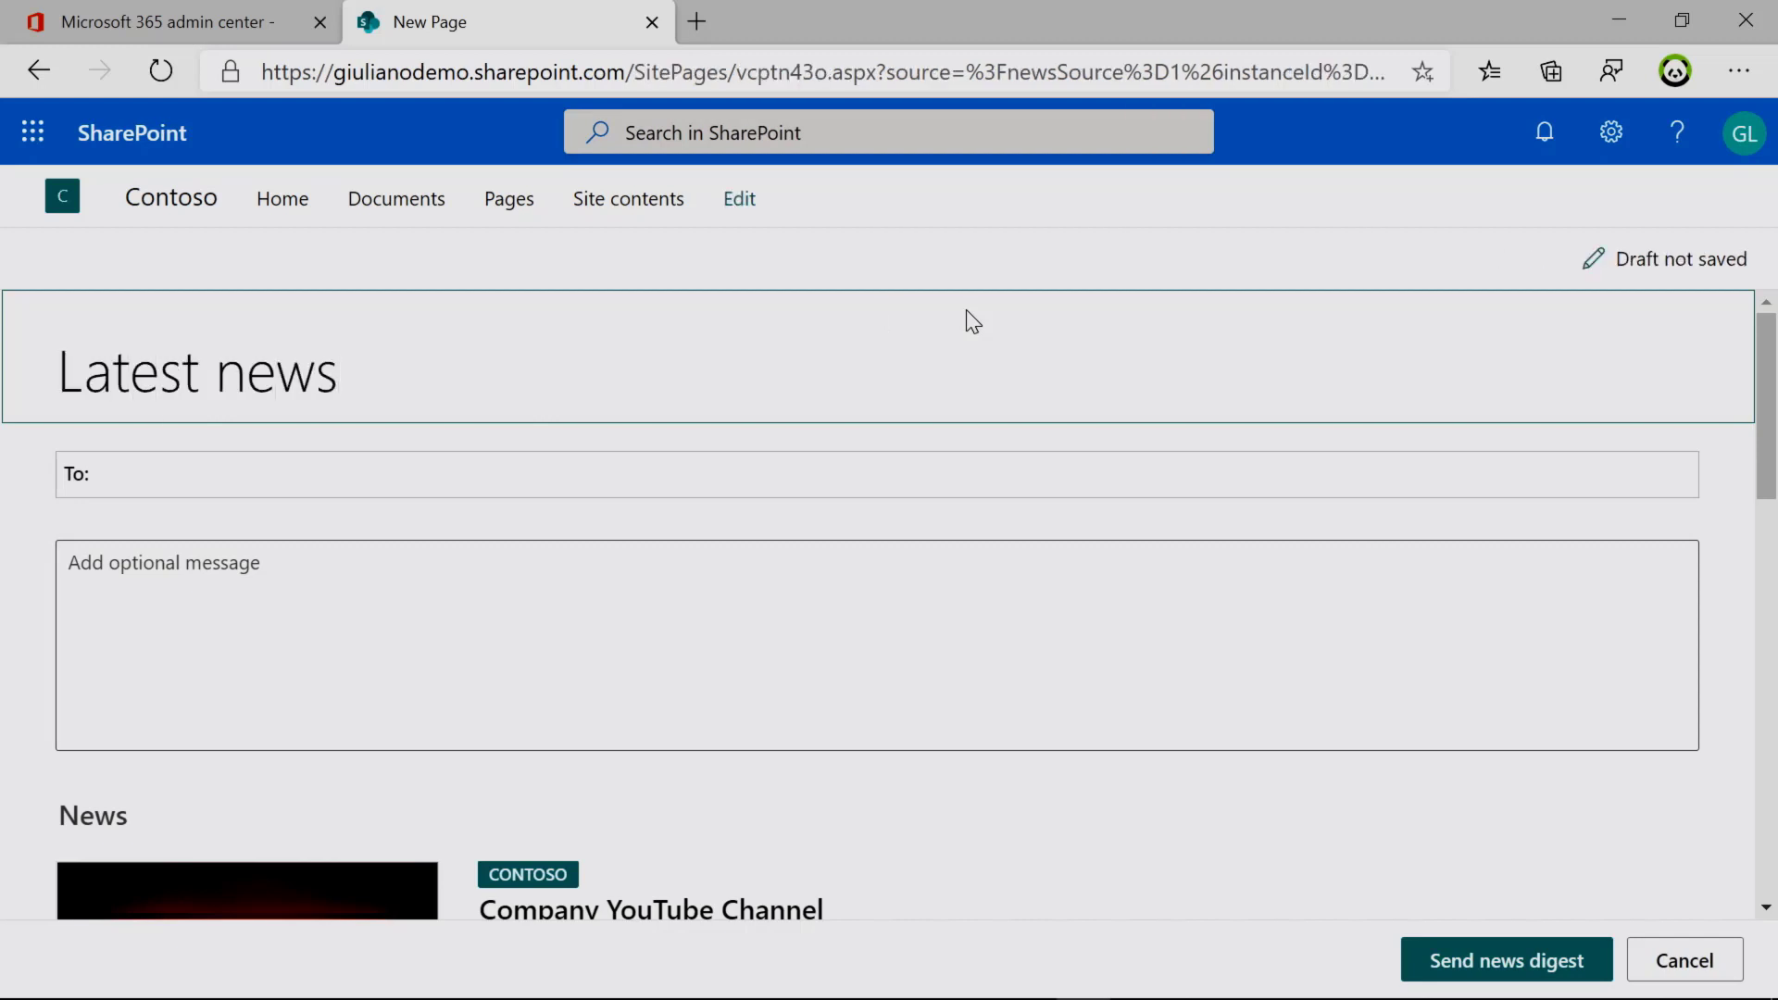
{"action": "key", "text": "Tab"}
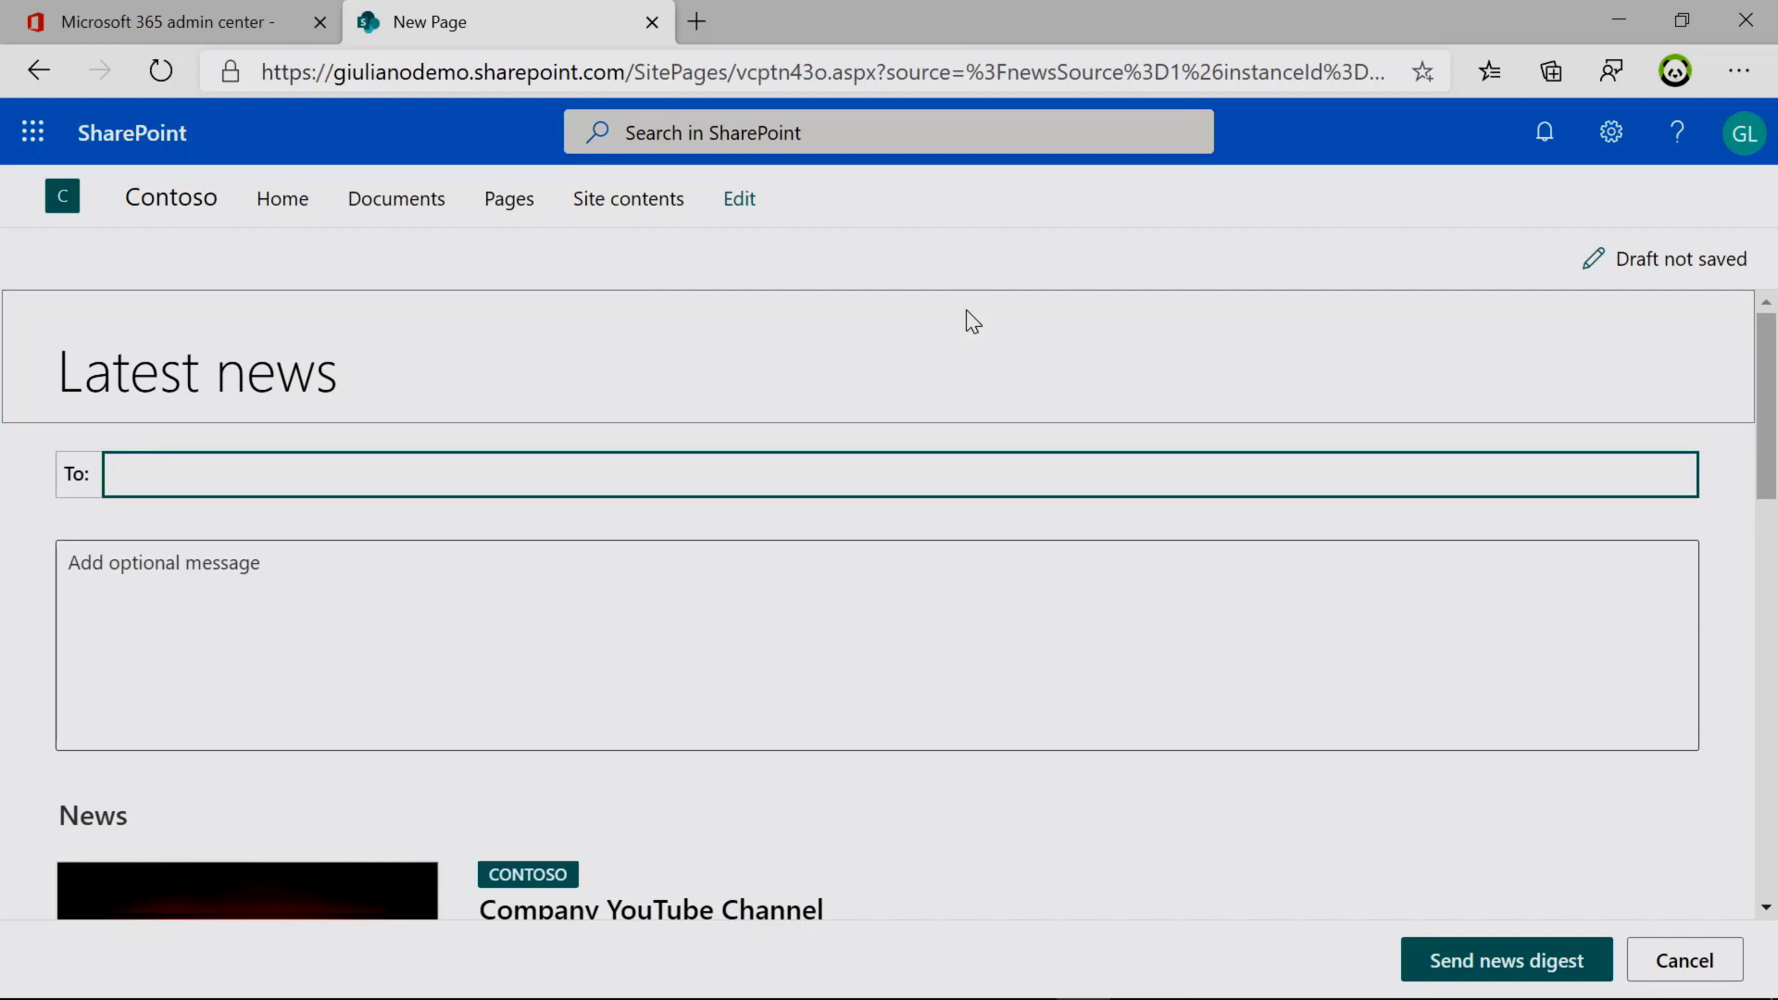
{"action": "type", "text": "leee"}
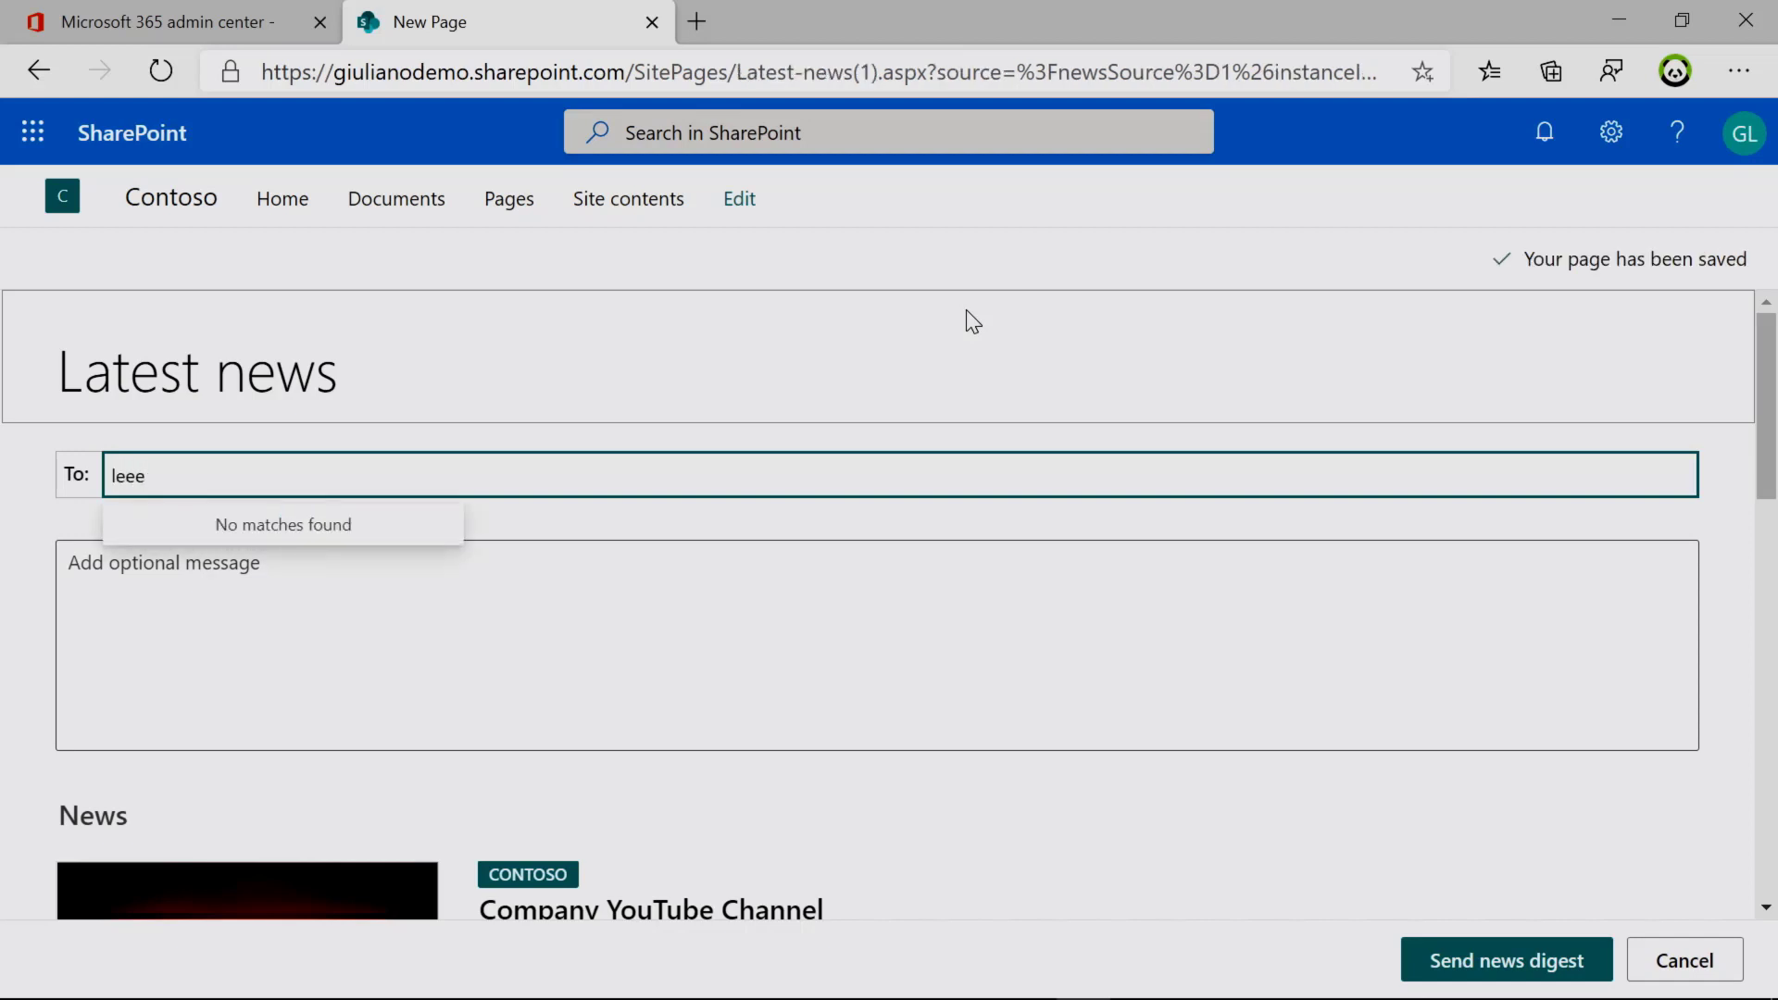
{"action": "key", "text": "BackSpace"}
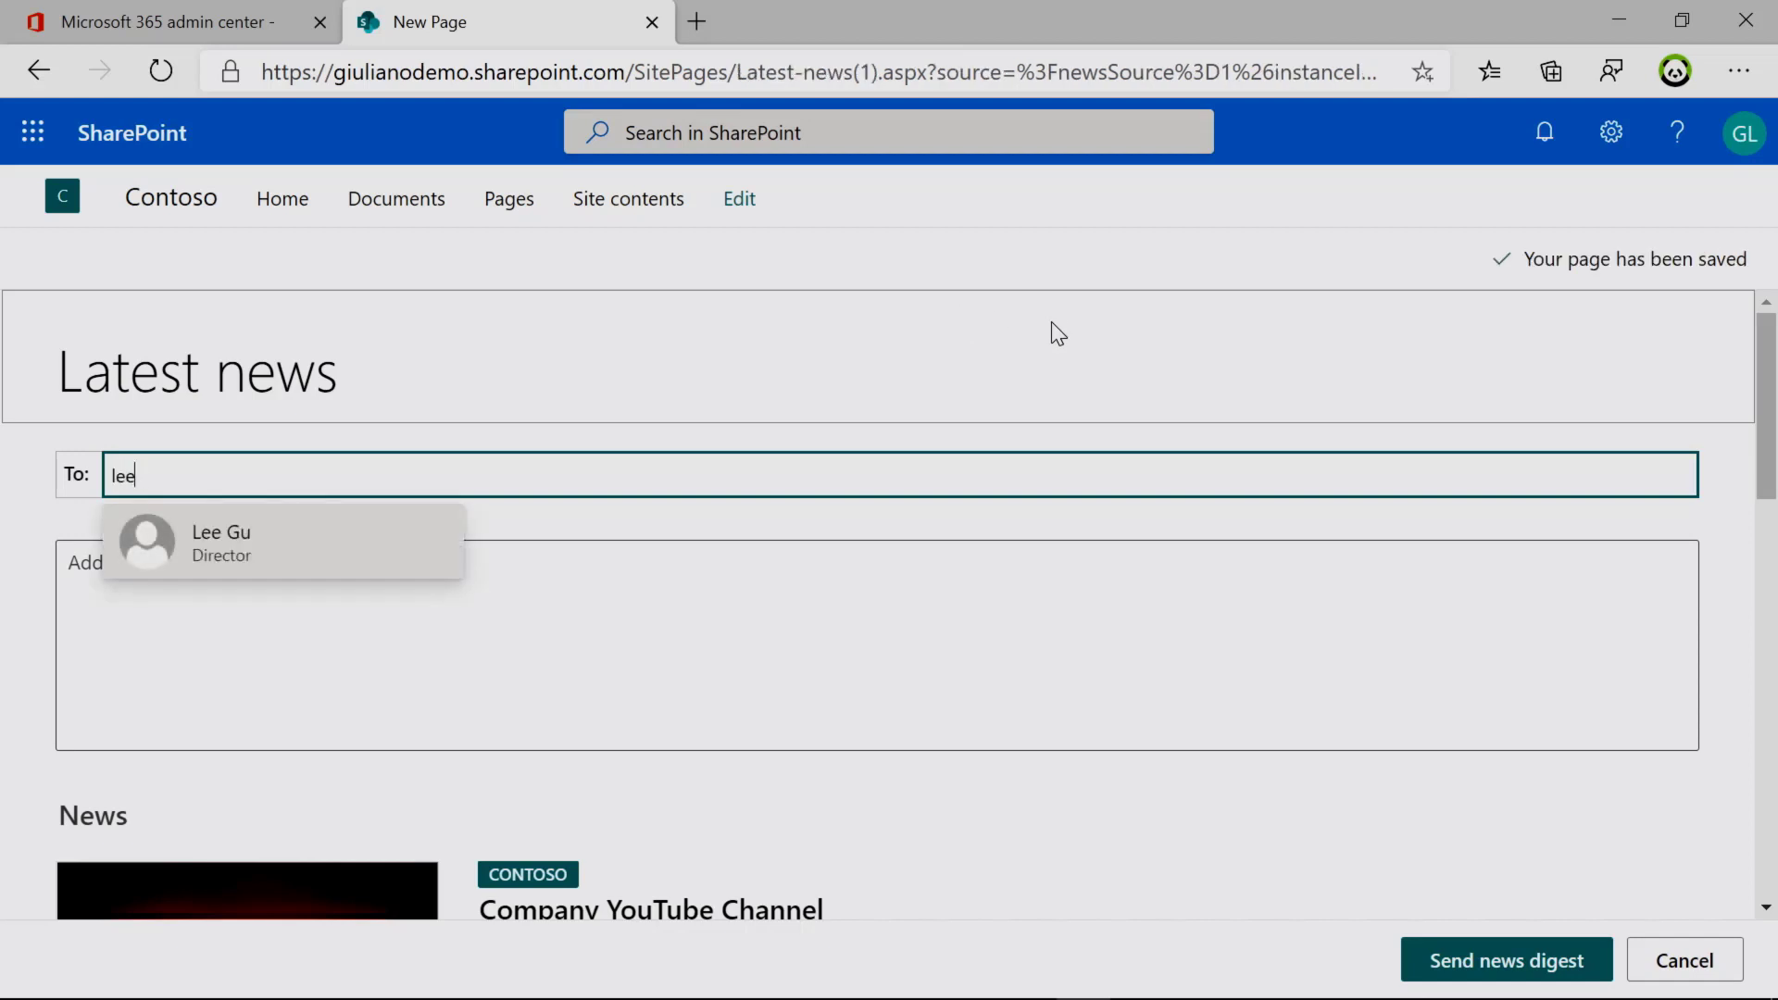
{"action": "left_click", "coordinate": [298, 533]}
{"action": "left_click", "coordinate": [299, 555]}
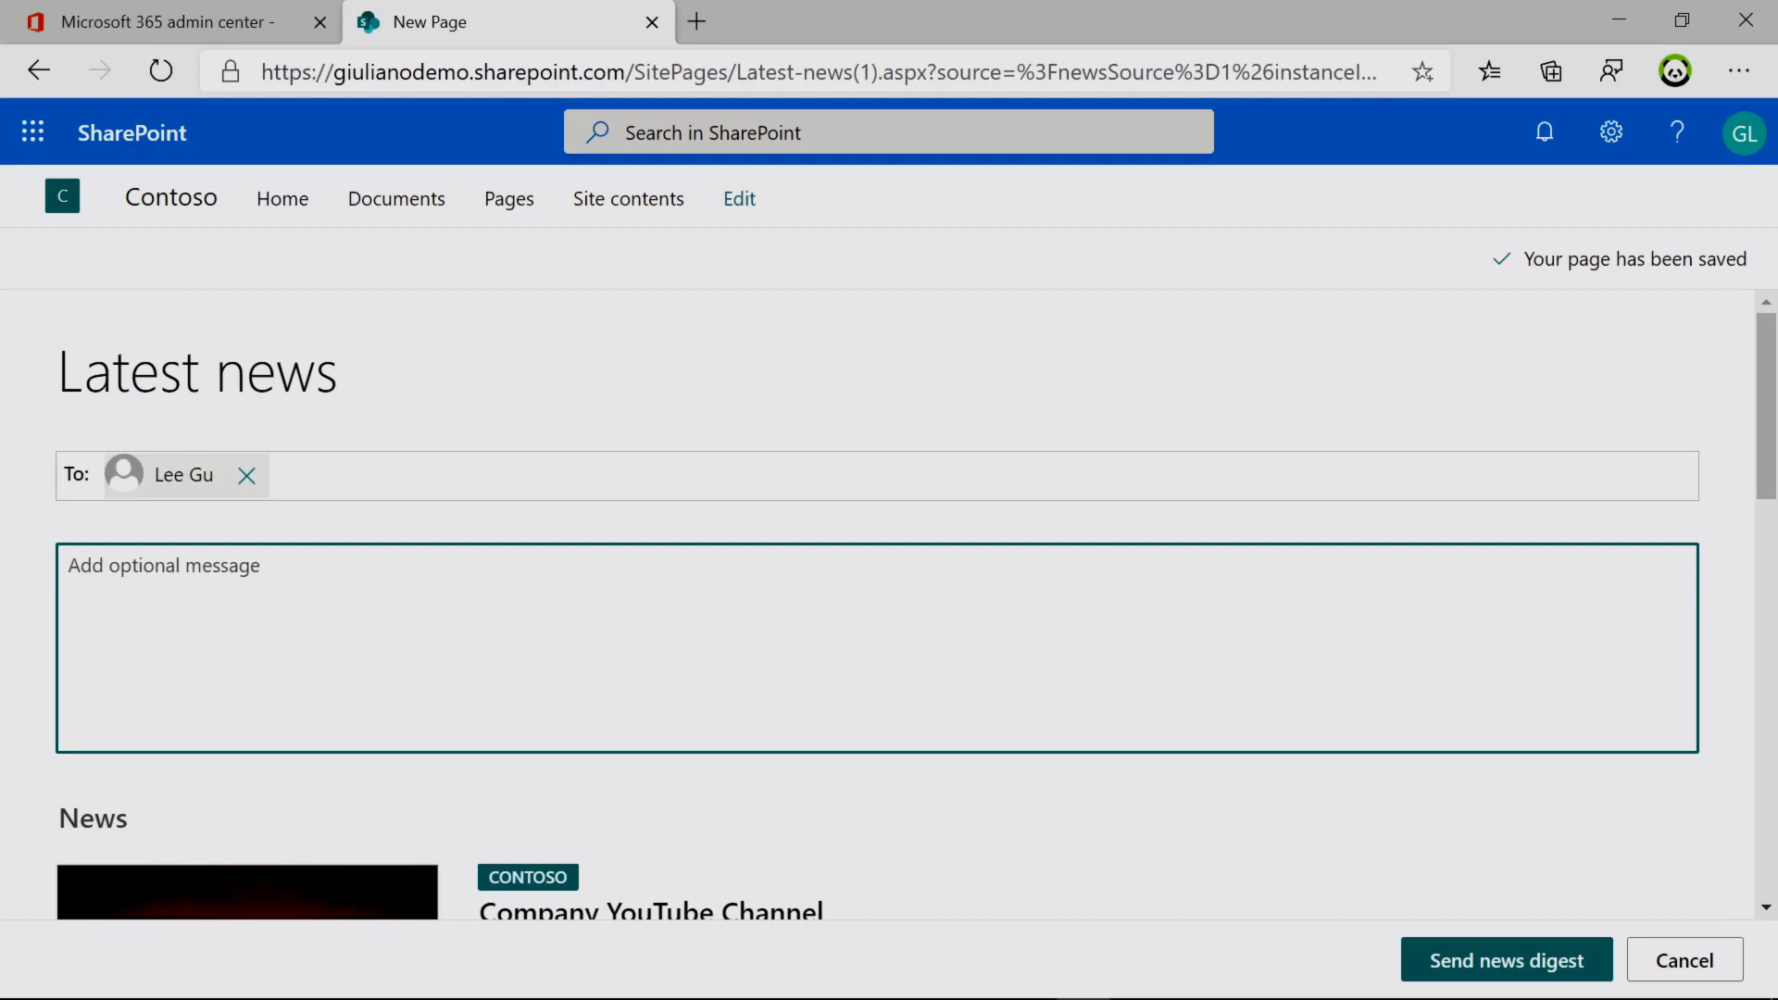
{"action": "type", "text": "additional test"}
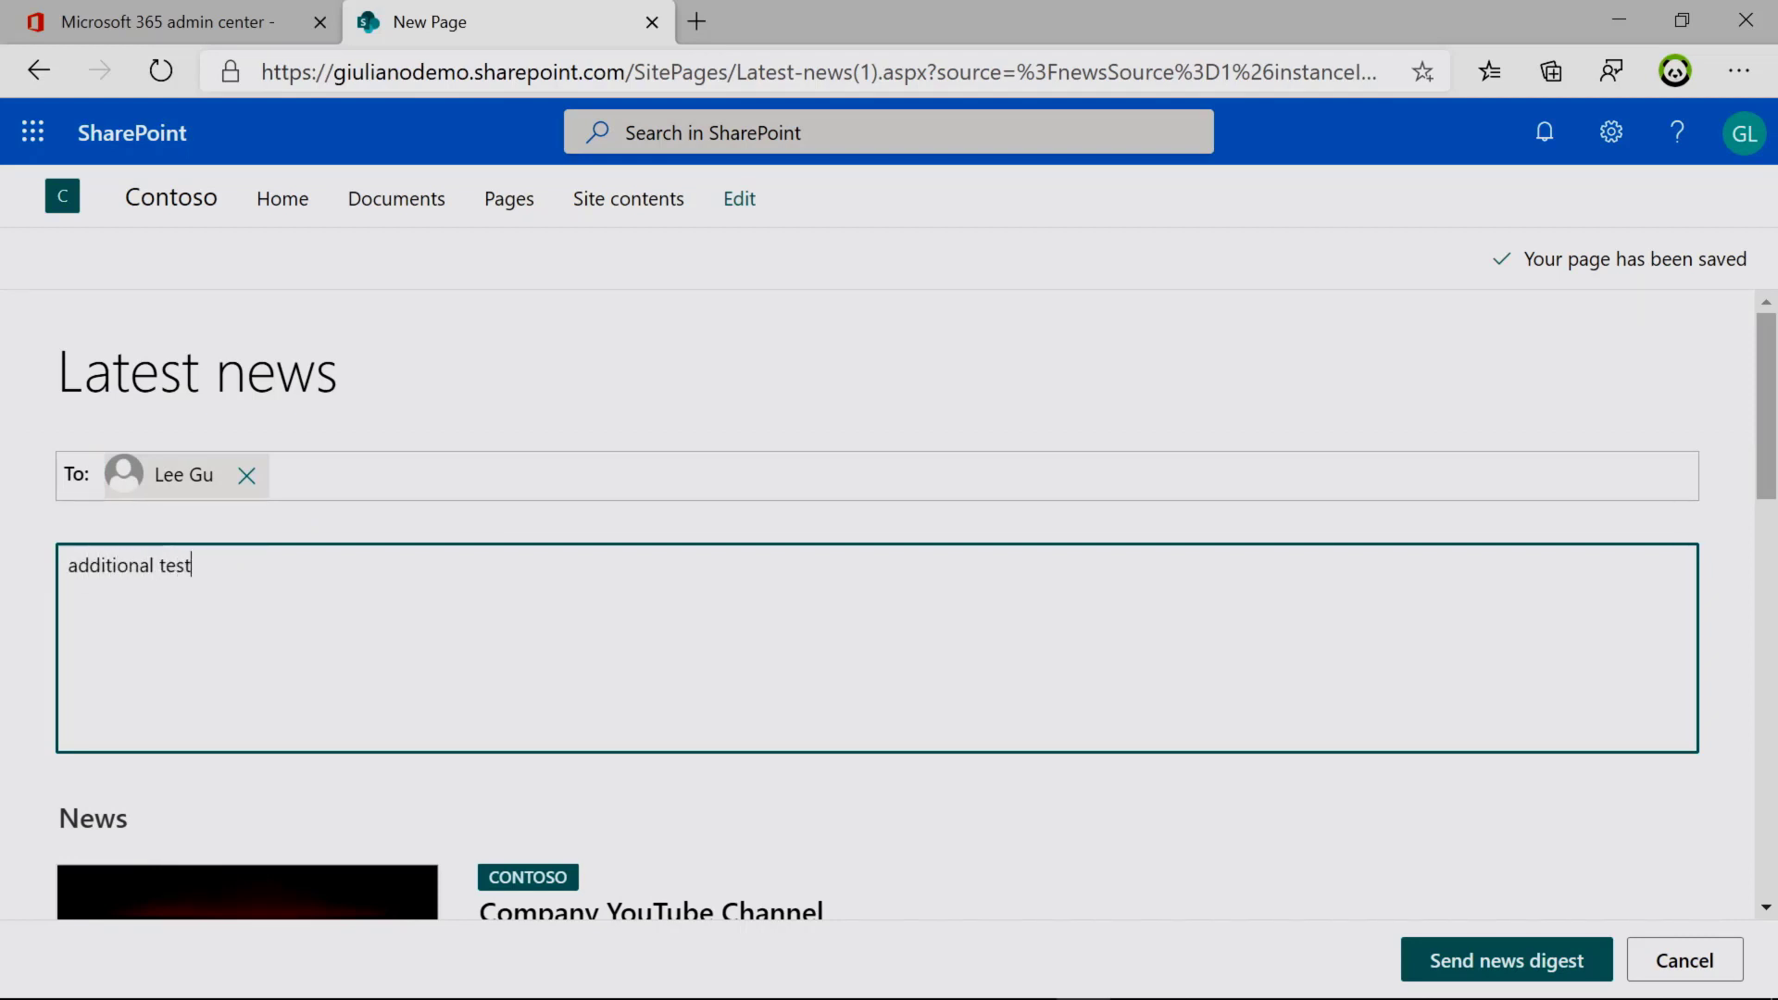
Step: Review the four included posts in the Latest news digest and send it
{"action": "scroll", "coordinate": [1774, 584], "scroll_direction": "down", "scroll_amount": 3}
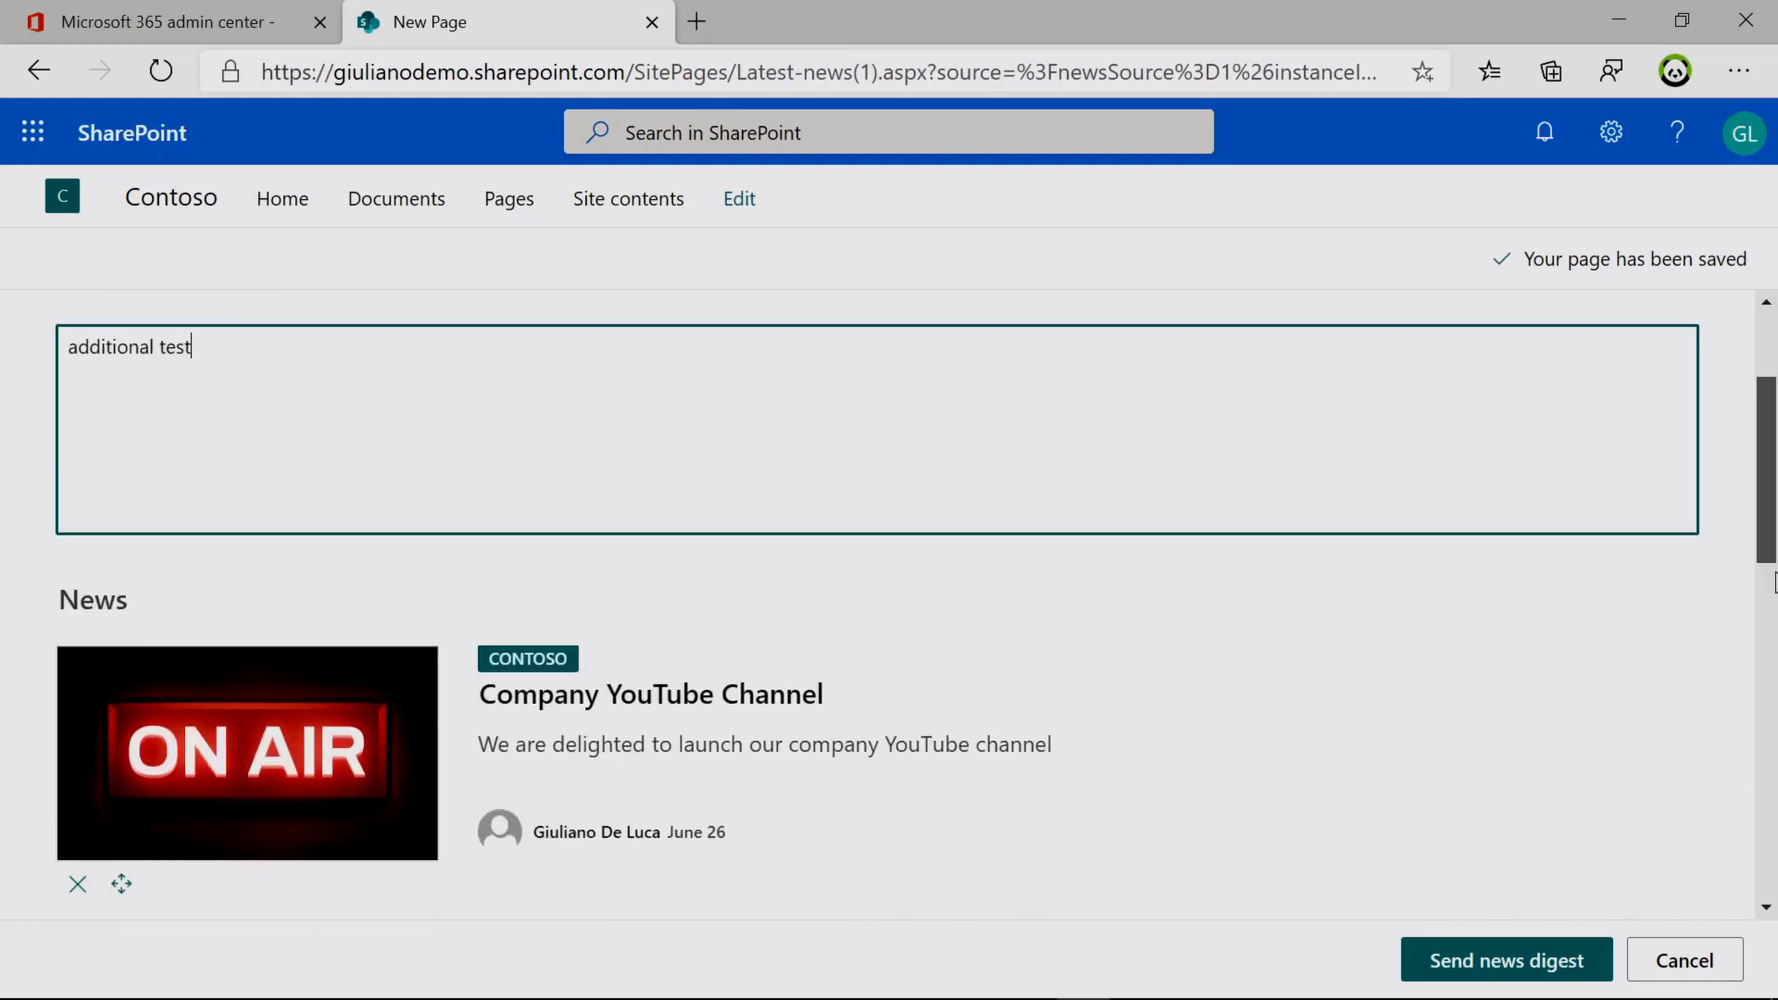
{"action": "scroll", "coordinate": [1774, 593], "scroll_direction": "down", "scroll_amount": 4}
{"action": "scroll", "coordinate": [1774, 639], "scroll_direction": "up", "scroll_amount": 1}
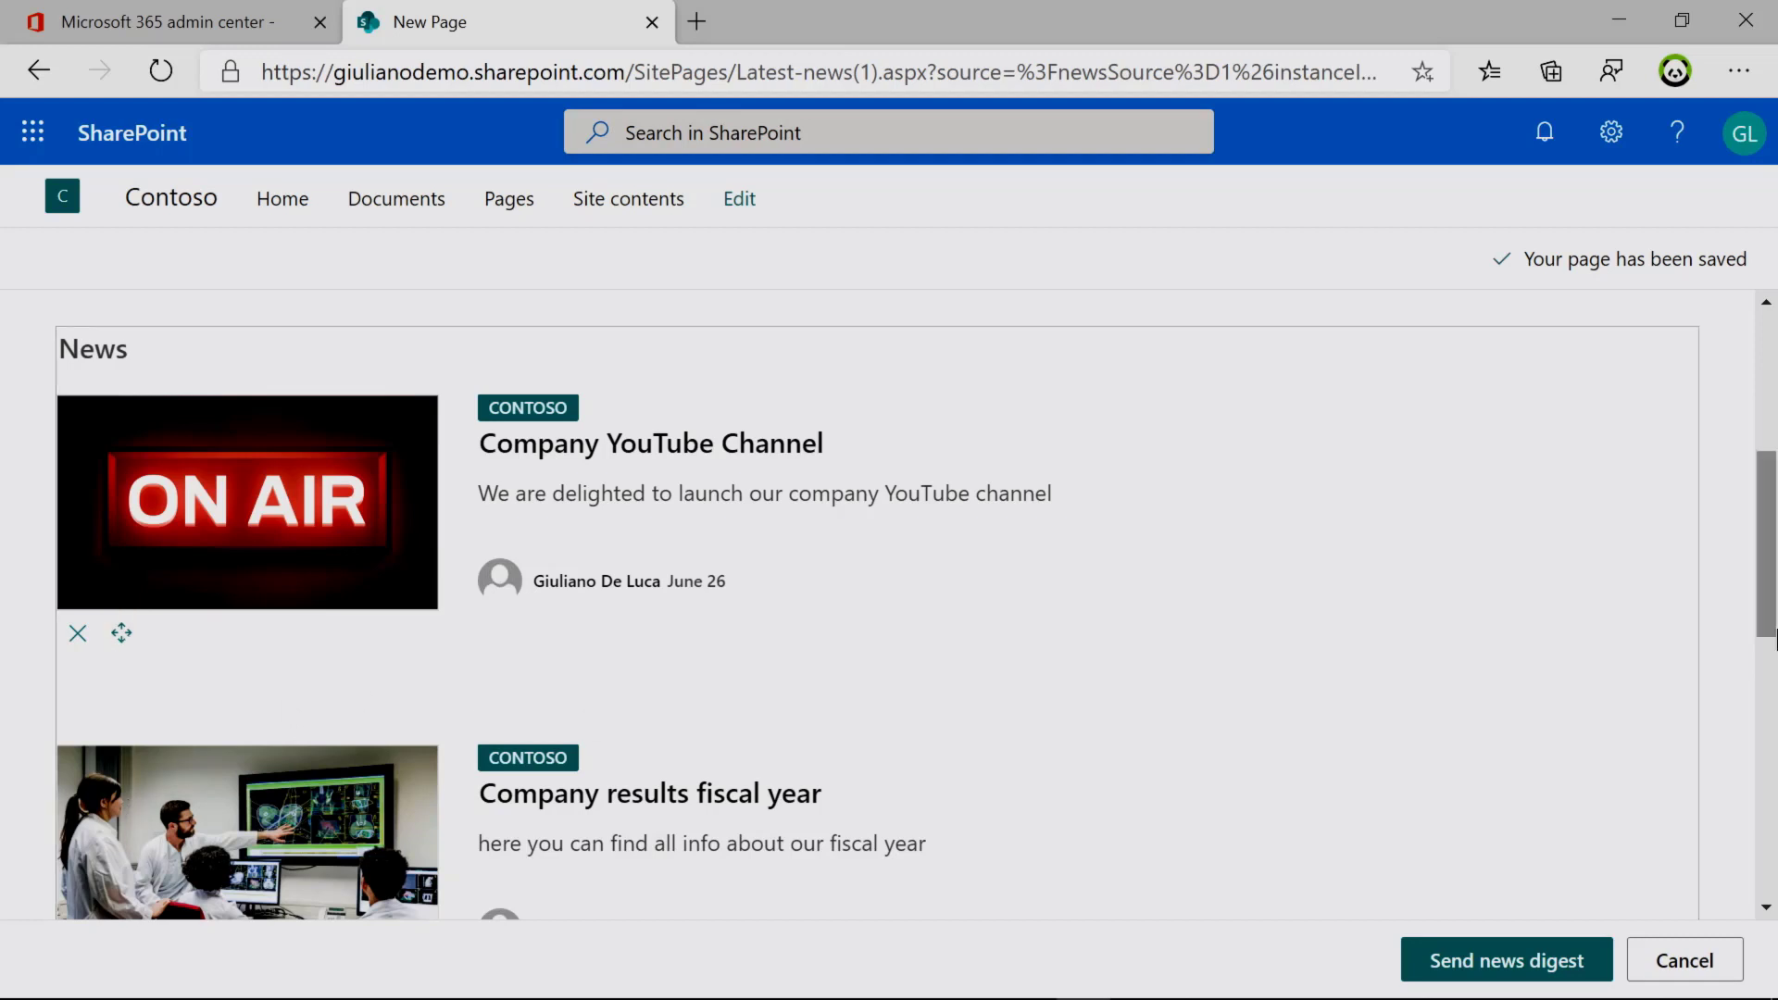
{"action": "left_click_drag", "start_coordinate": [1771, 628], "coordinate": [1774, 719]}
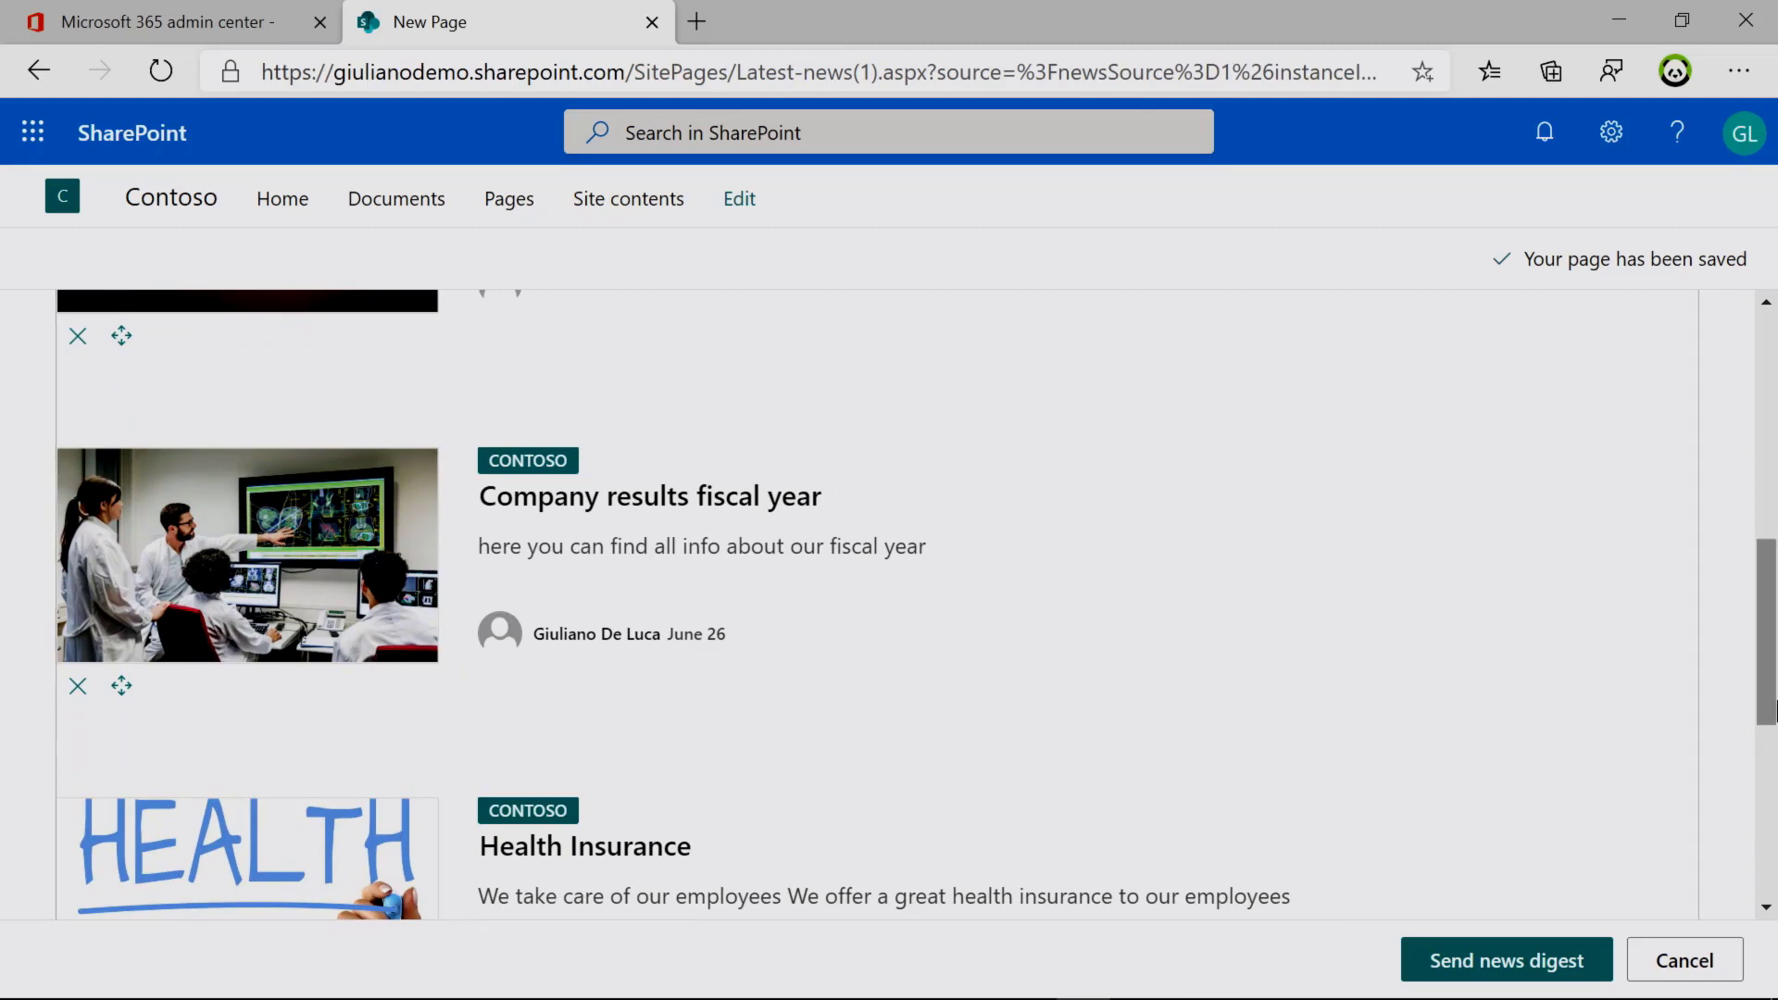
{"action": "left_click_drag", "start_coordinate": [1769, 684], "coordinate": [1771, 500]}
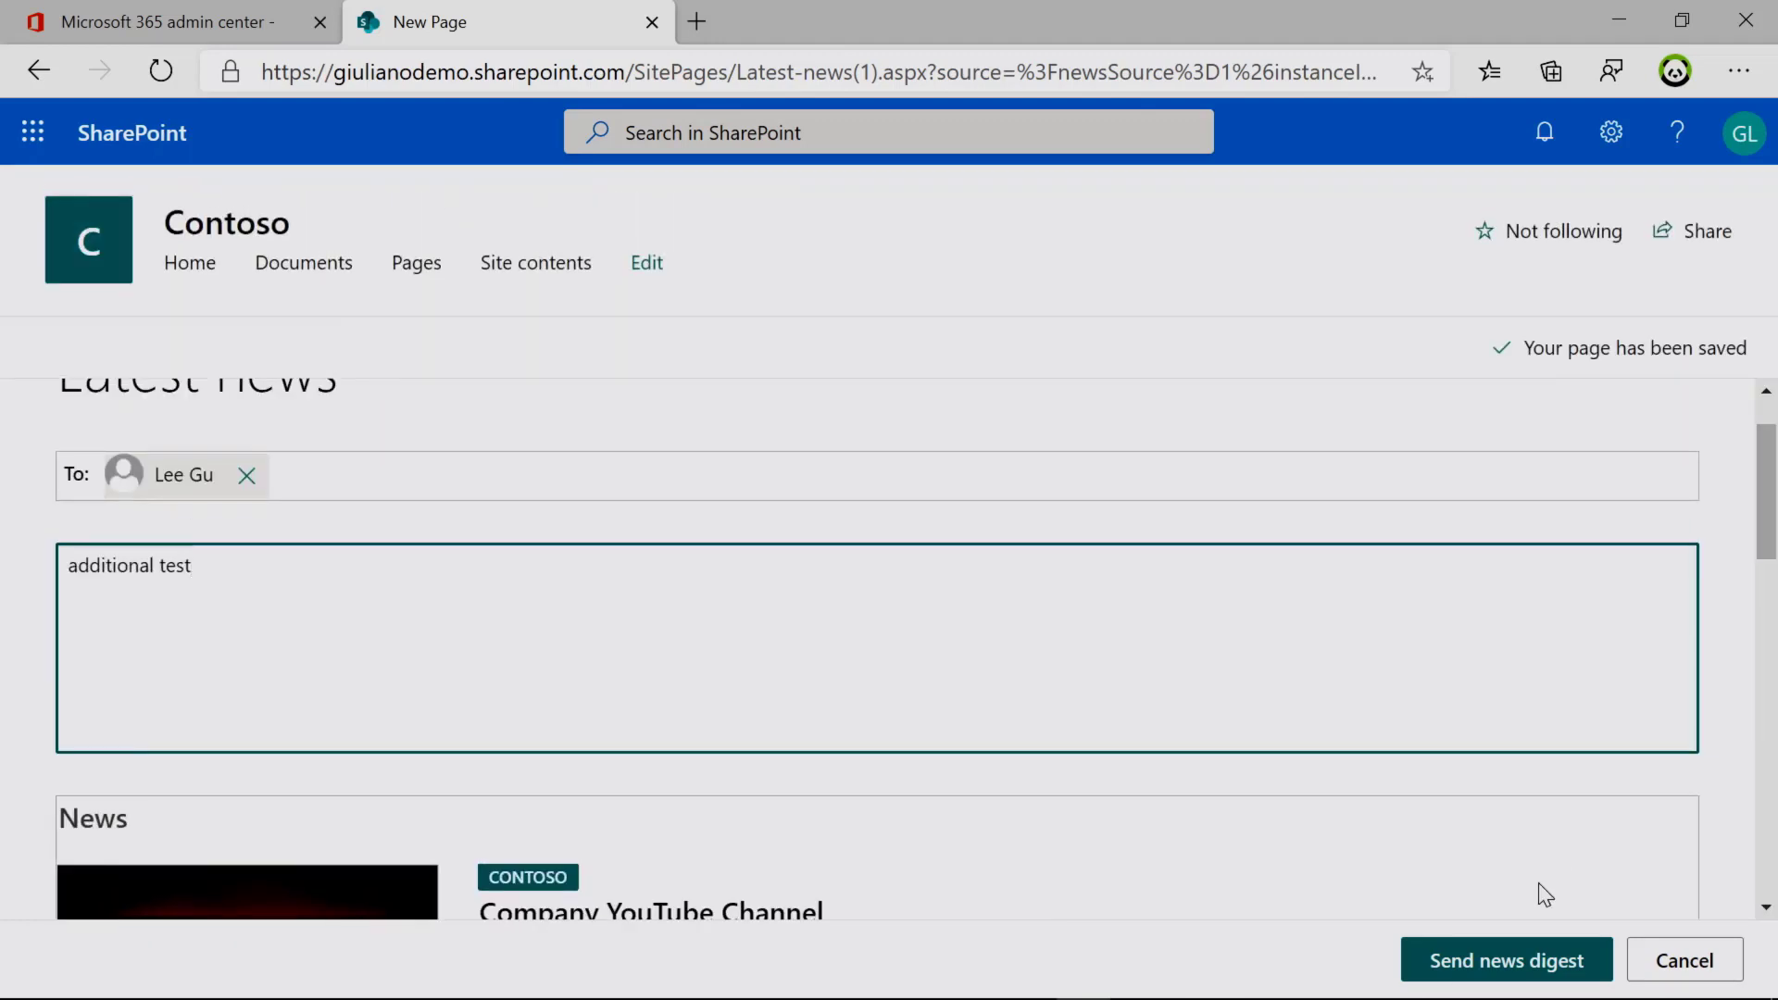
{"action": "left_click", "coordinate": [1495, 963]}
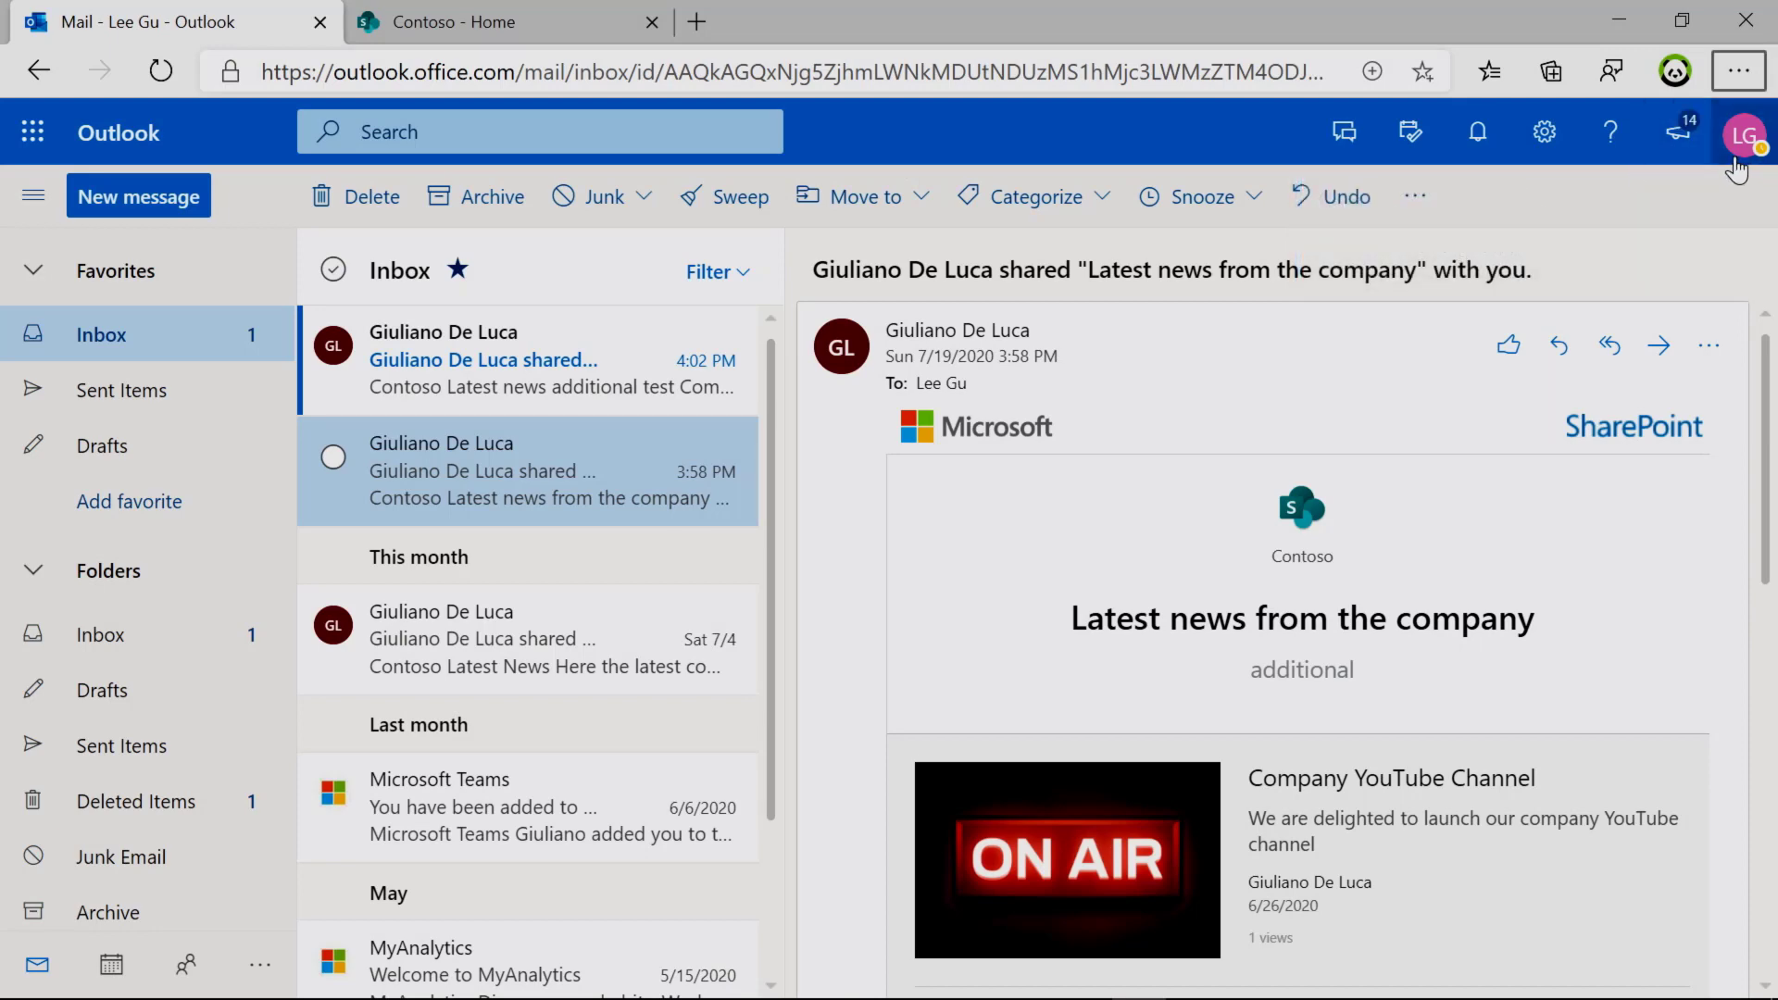
Step: Open the newest Latest news digest email in Outlook and scroll through its message and posts
{"action": "left_click", "coordinate": [1745, 136]}
{"action": "left_click", "coordinate": [1745, 136]}
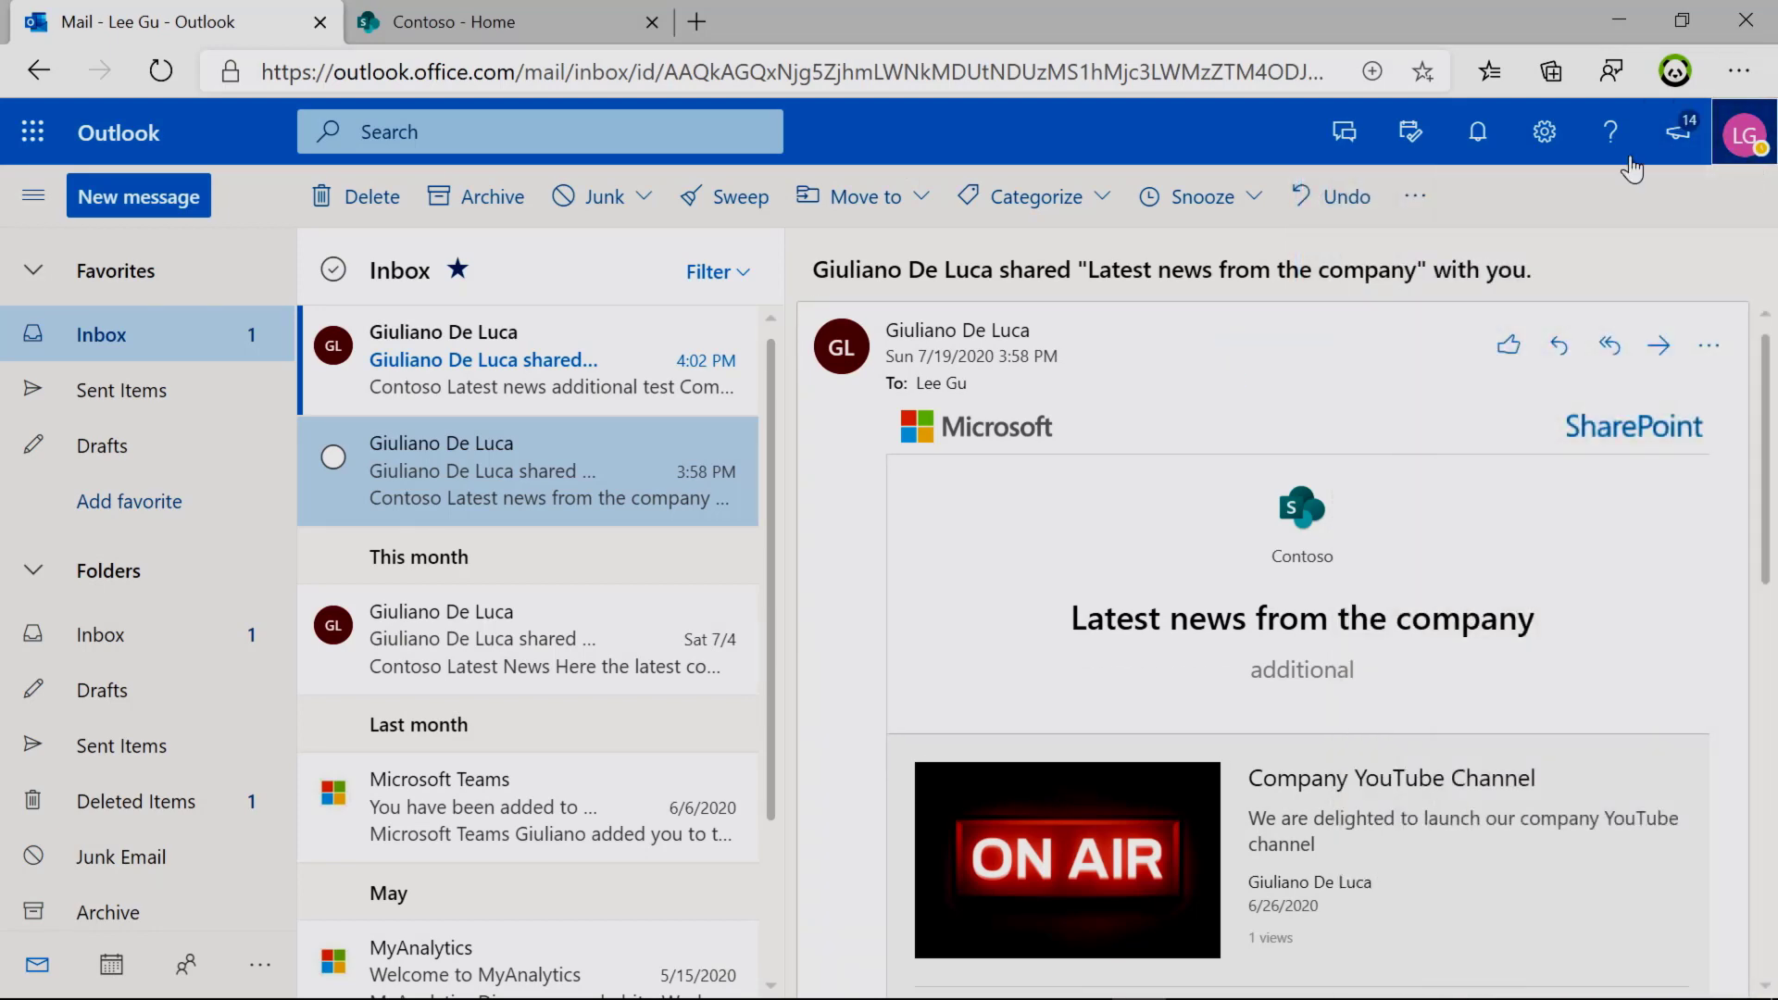
{"action": "left_click", "coordinate": [472, 408]}
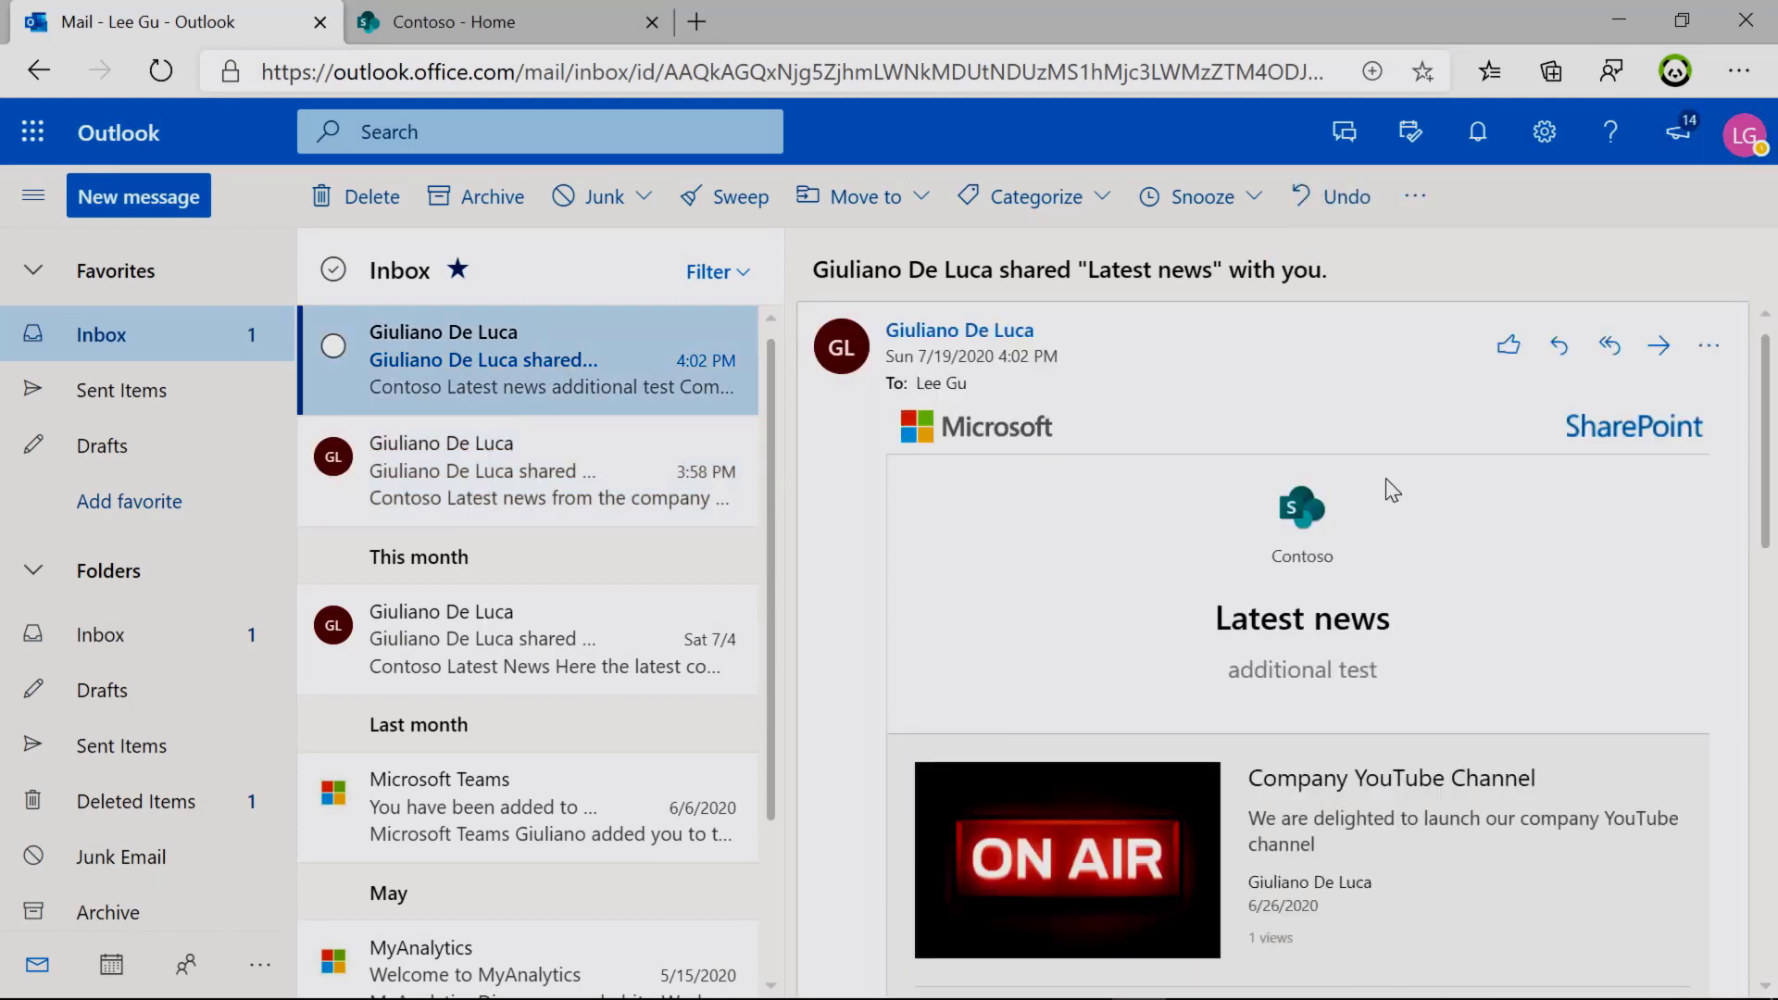
{"action": "scroll", "coordinate": [1771, 426], "scroll_direction": "down", "scroll_amount": 2}
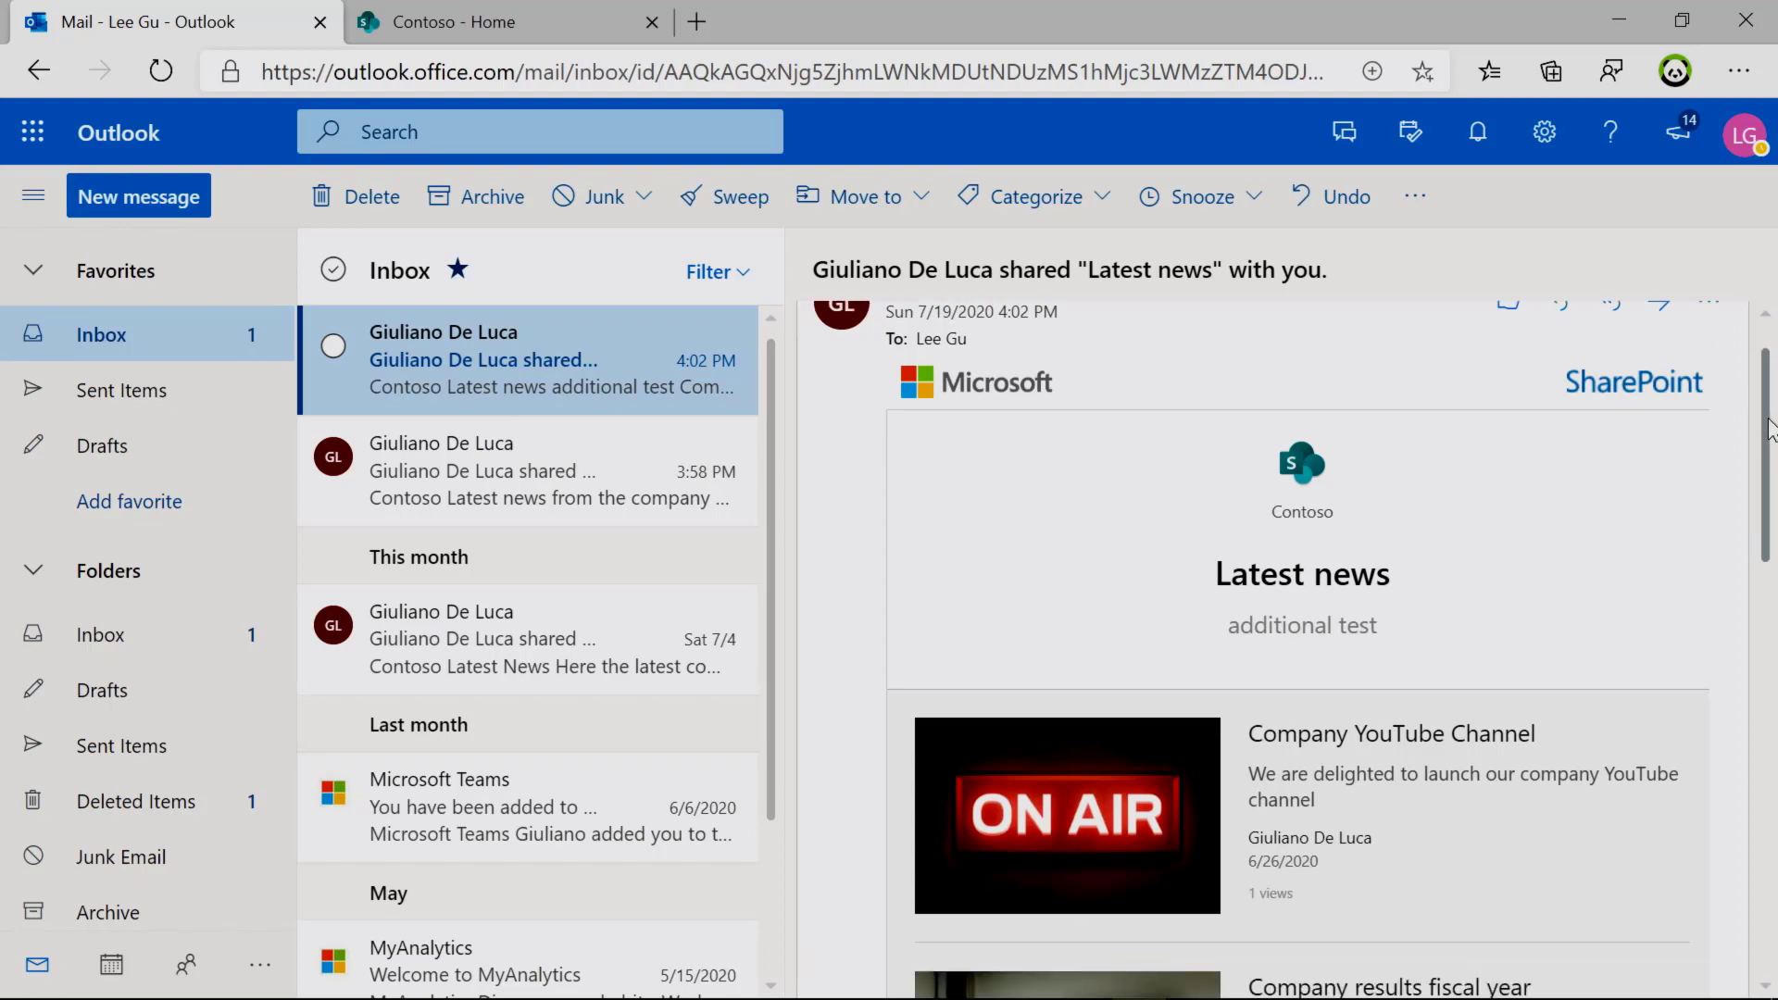
{"action": "mouse_move", "coordinate": [1771, 428]}
{"action": "left_mouse_down"}
{"action": "mouse_move", "coordinate": [1768, 820]}
{"action": "mouse_move", "coordinate": [1775, 405]}
{"action": "left_mouse_up"}
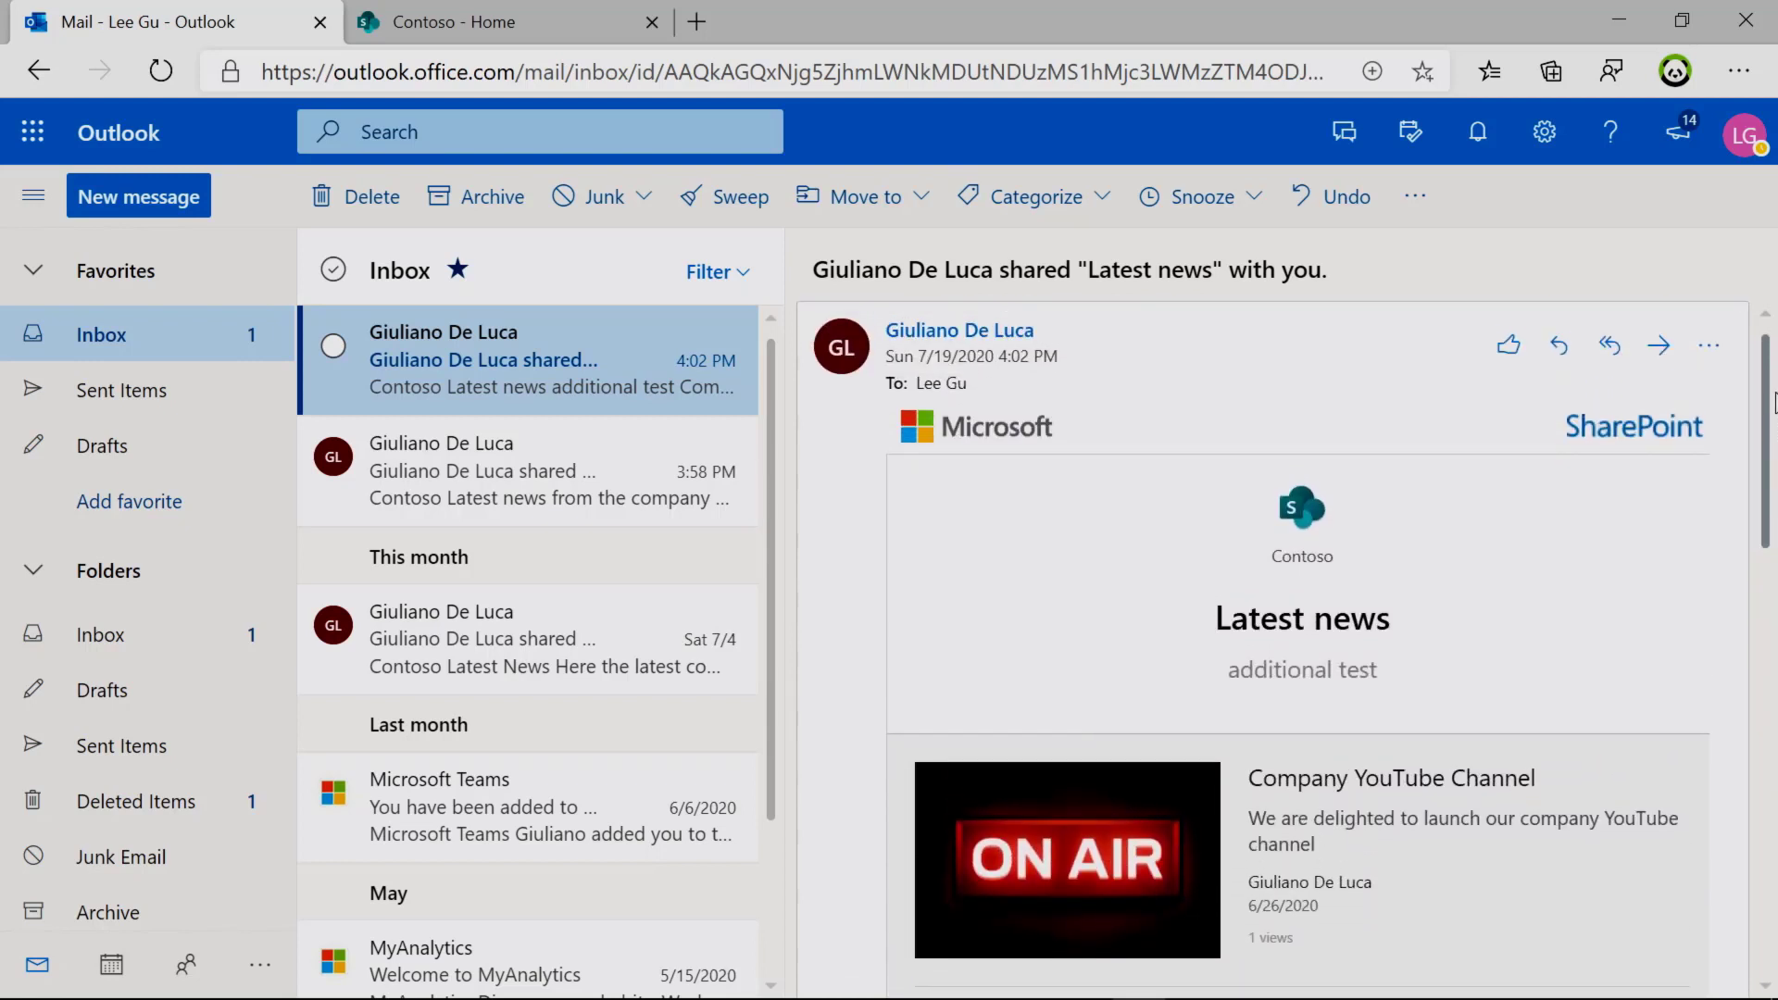
{"action": "left_click_drag", "start_coordinate": [1775, 405], "coordinate": [1775, 405]}
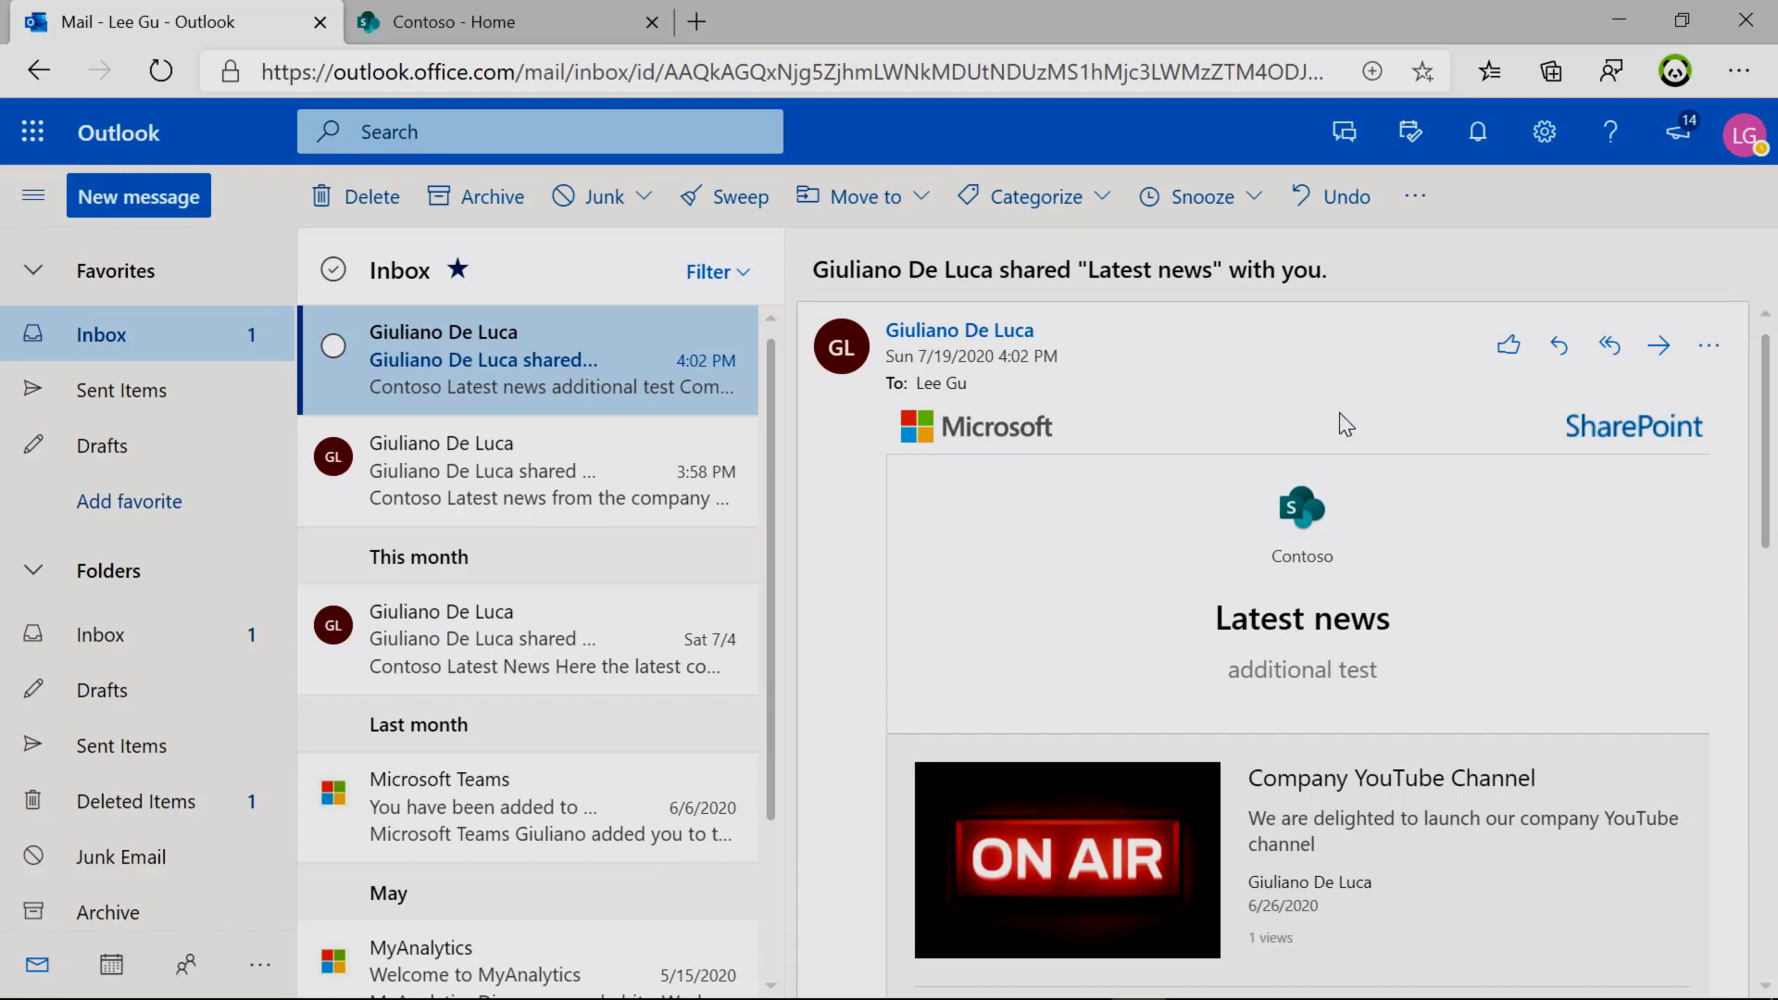